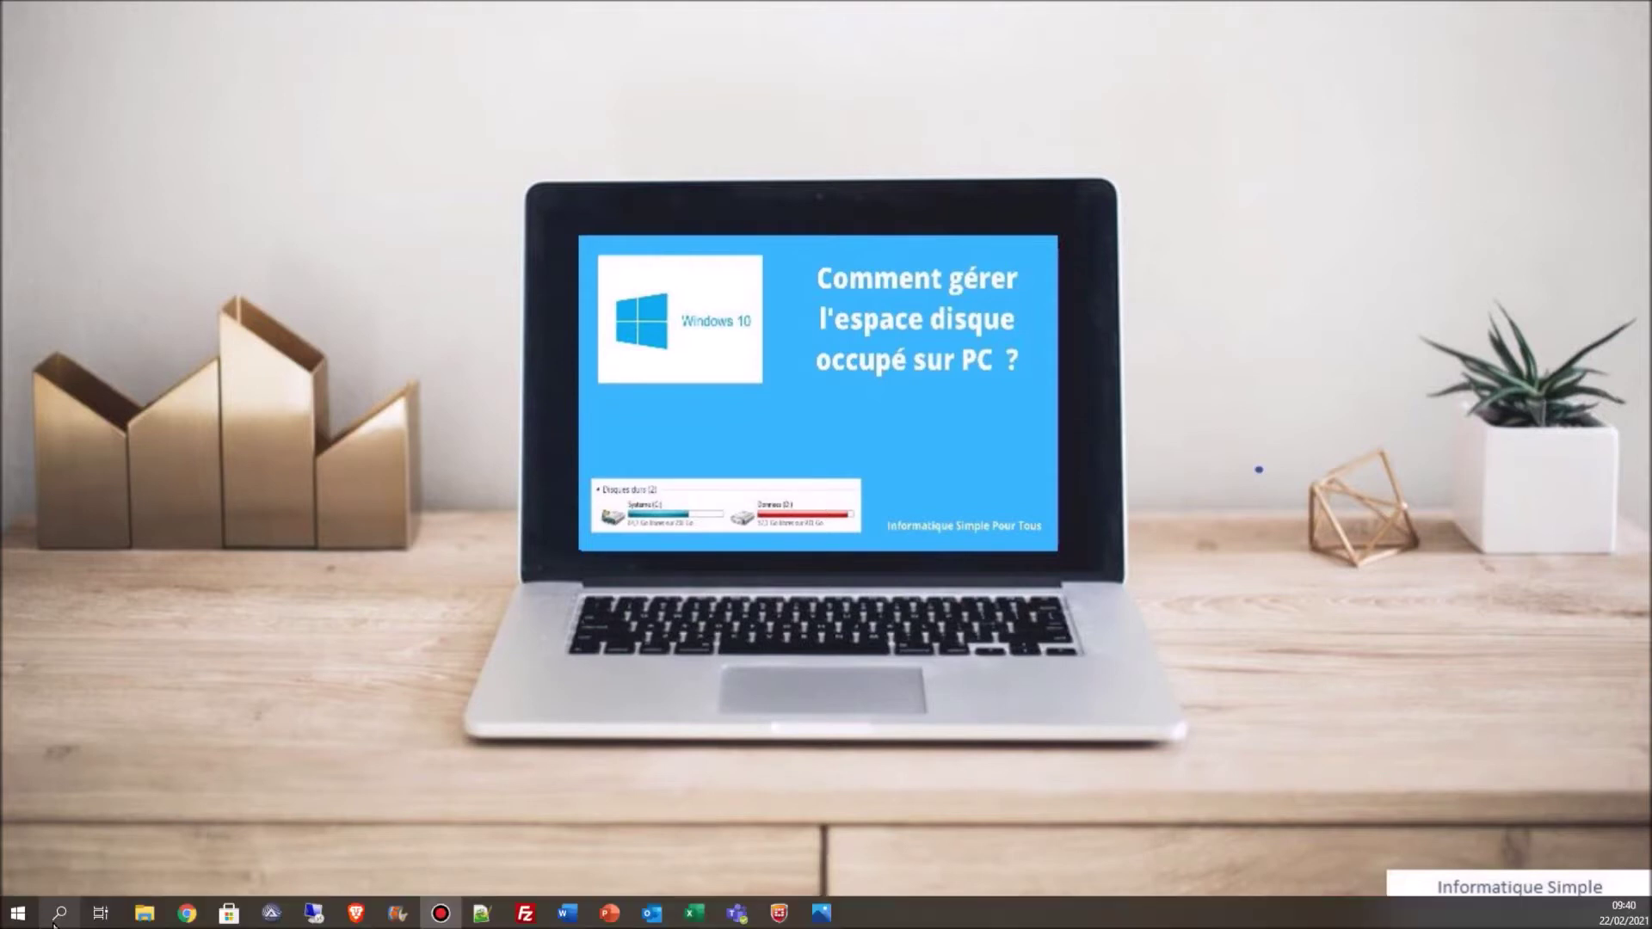
- Open the Windows settings and go to the Stockage page in the Système category
click(17, 912)
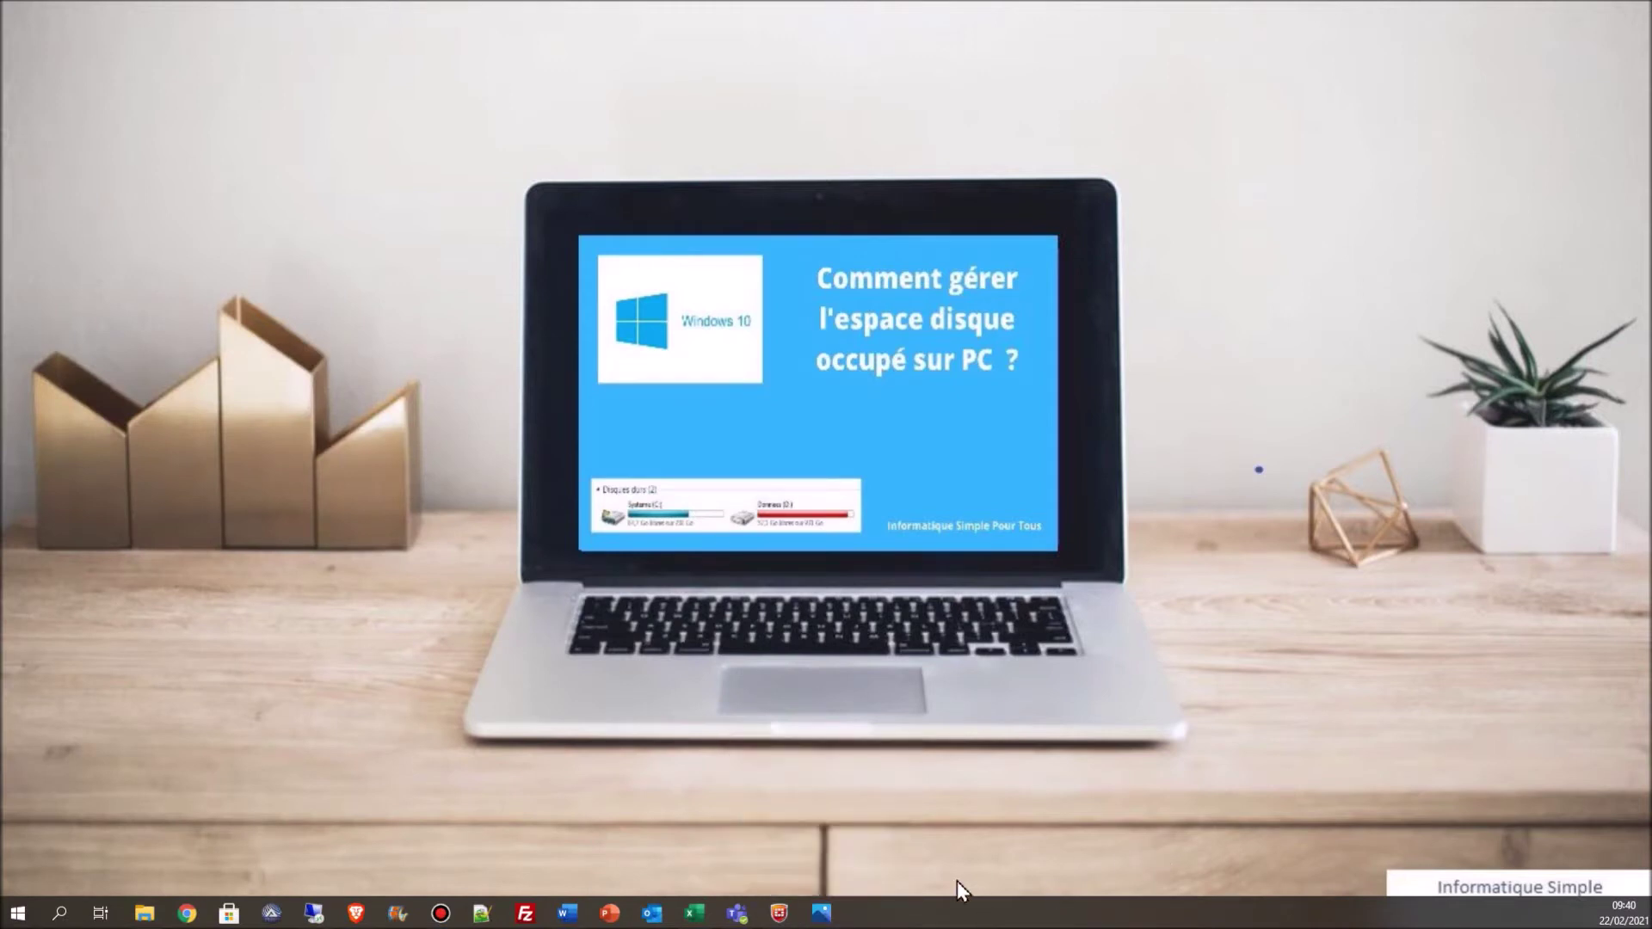
click(821, 914)
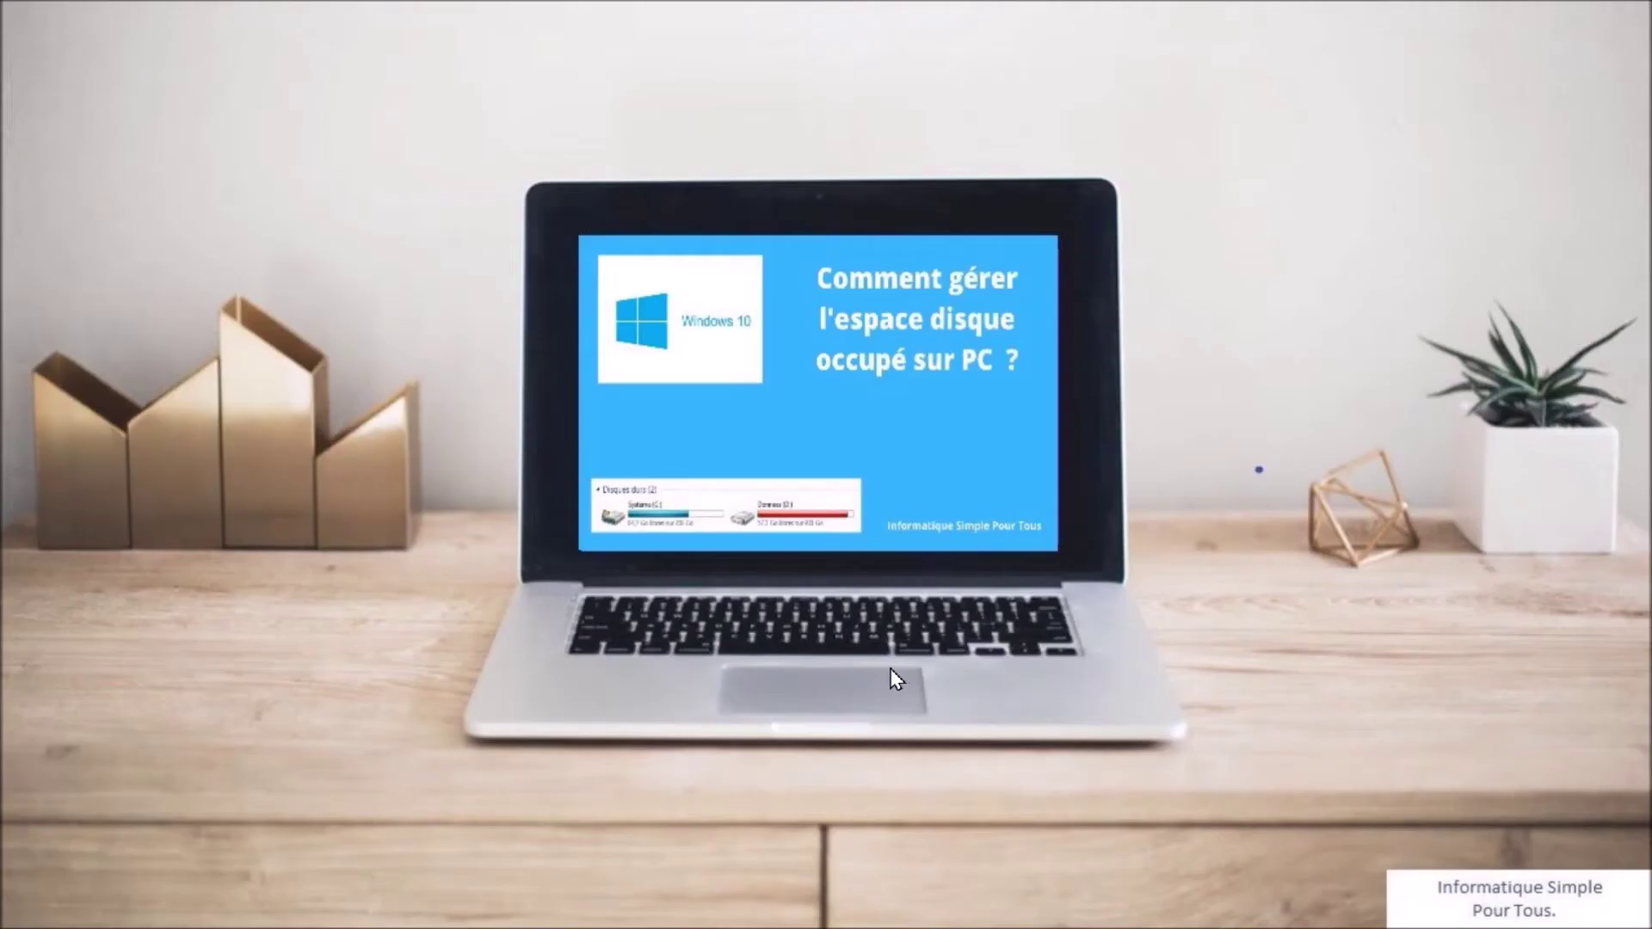
key(super+i)
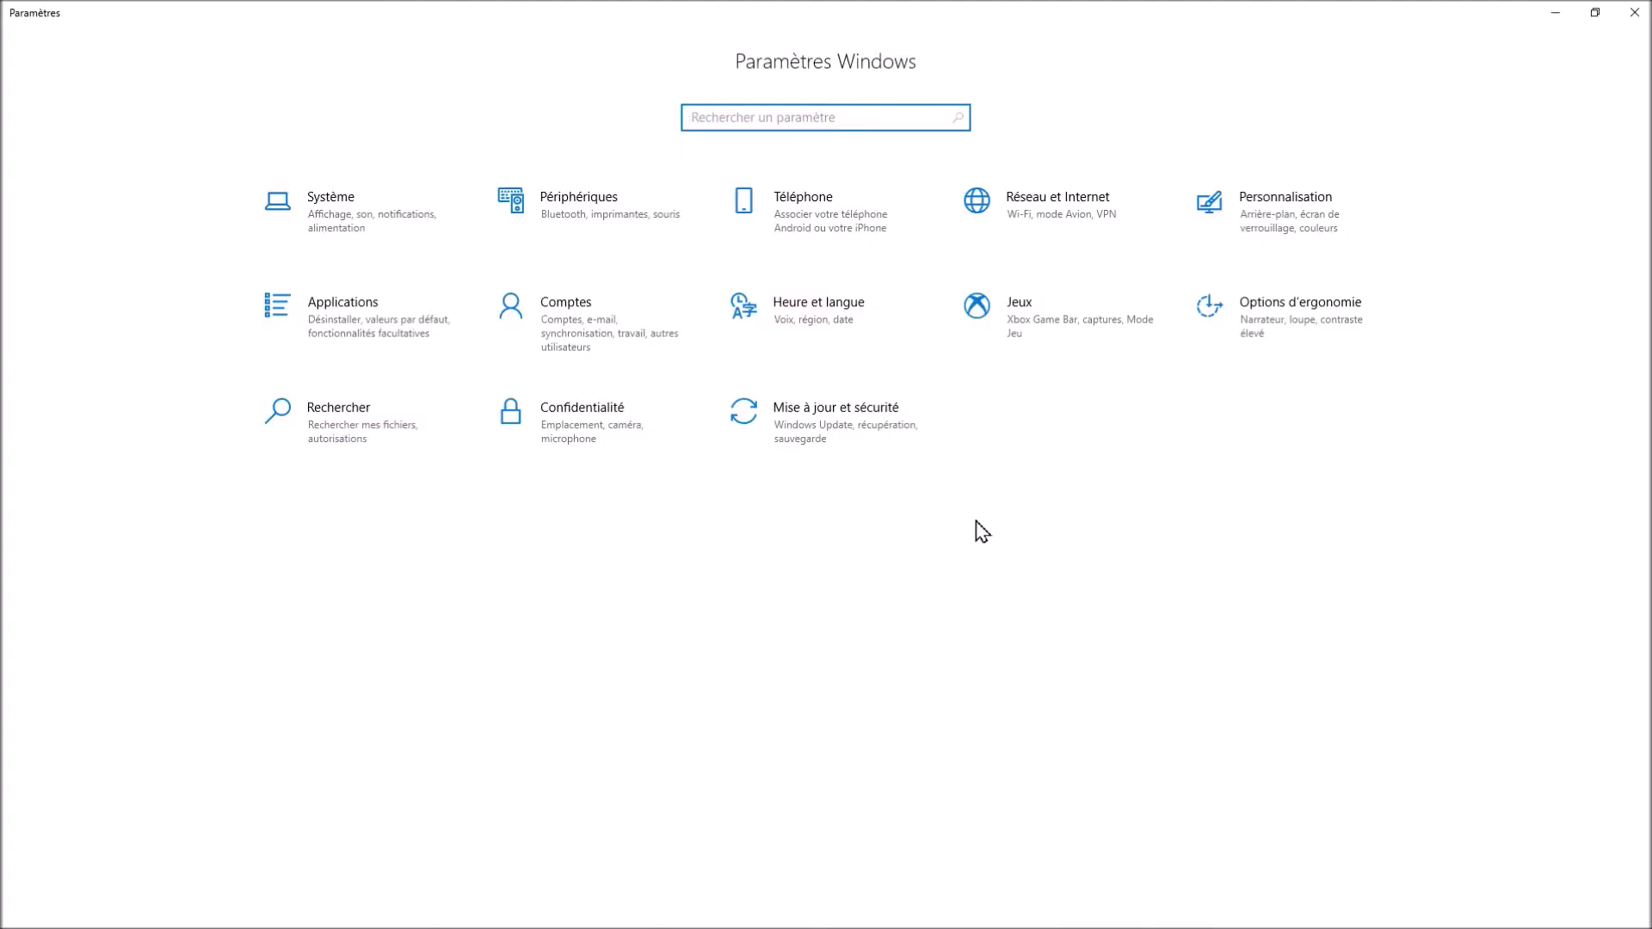
click(316, 228)
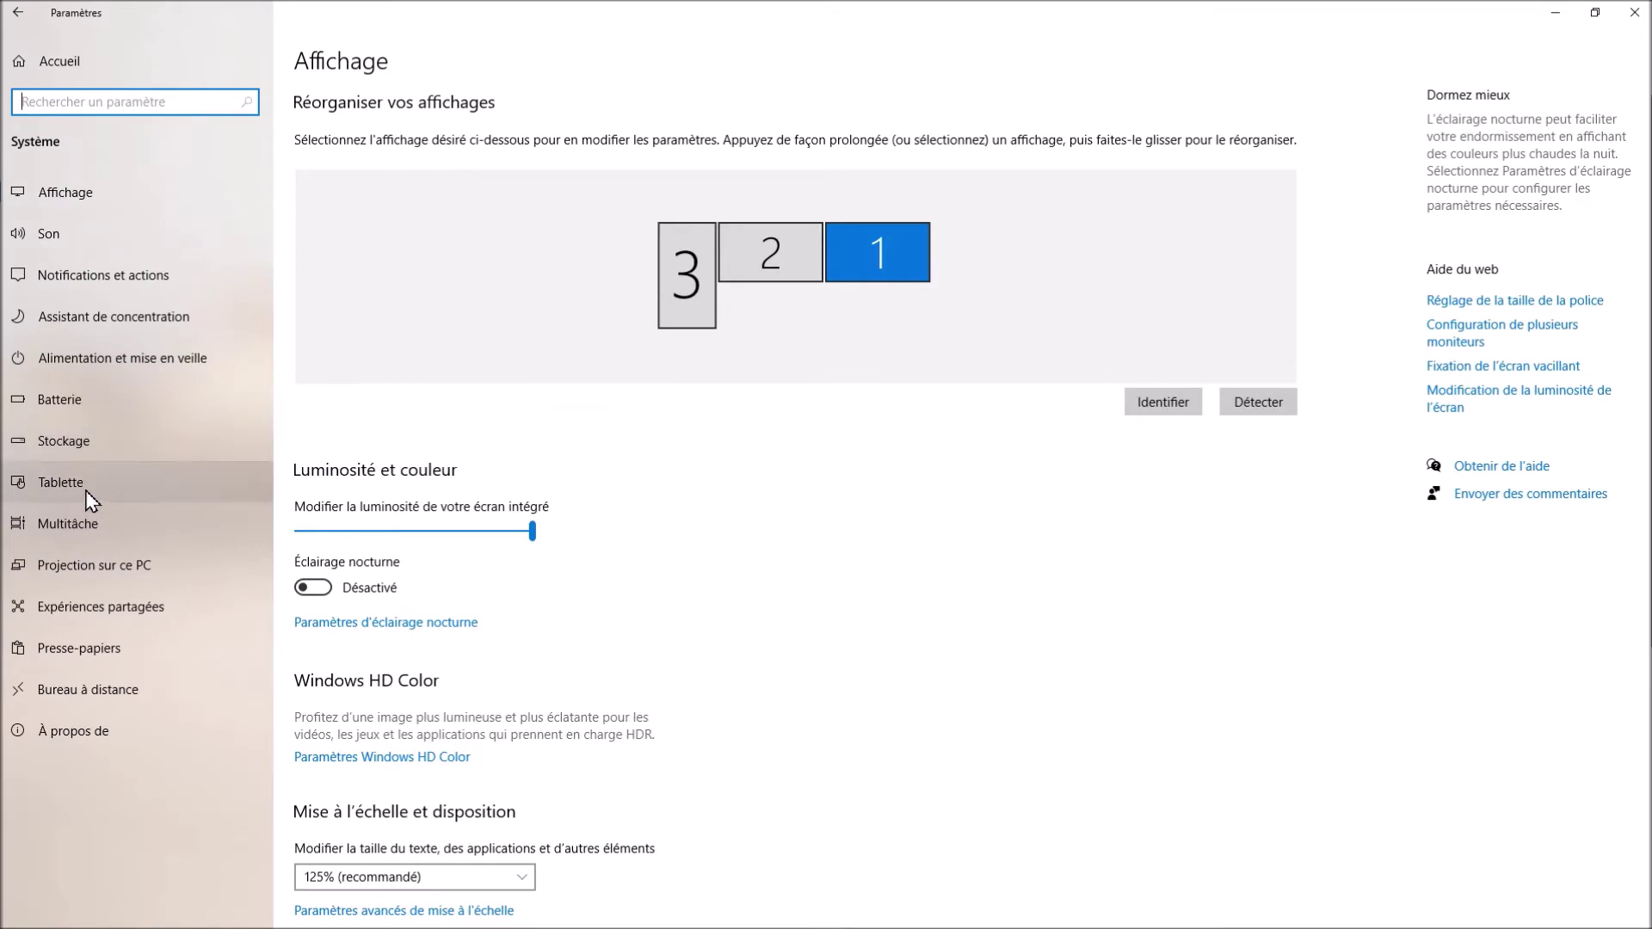
click(63, 441)
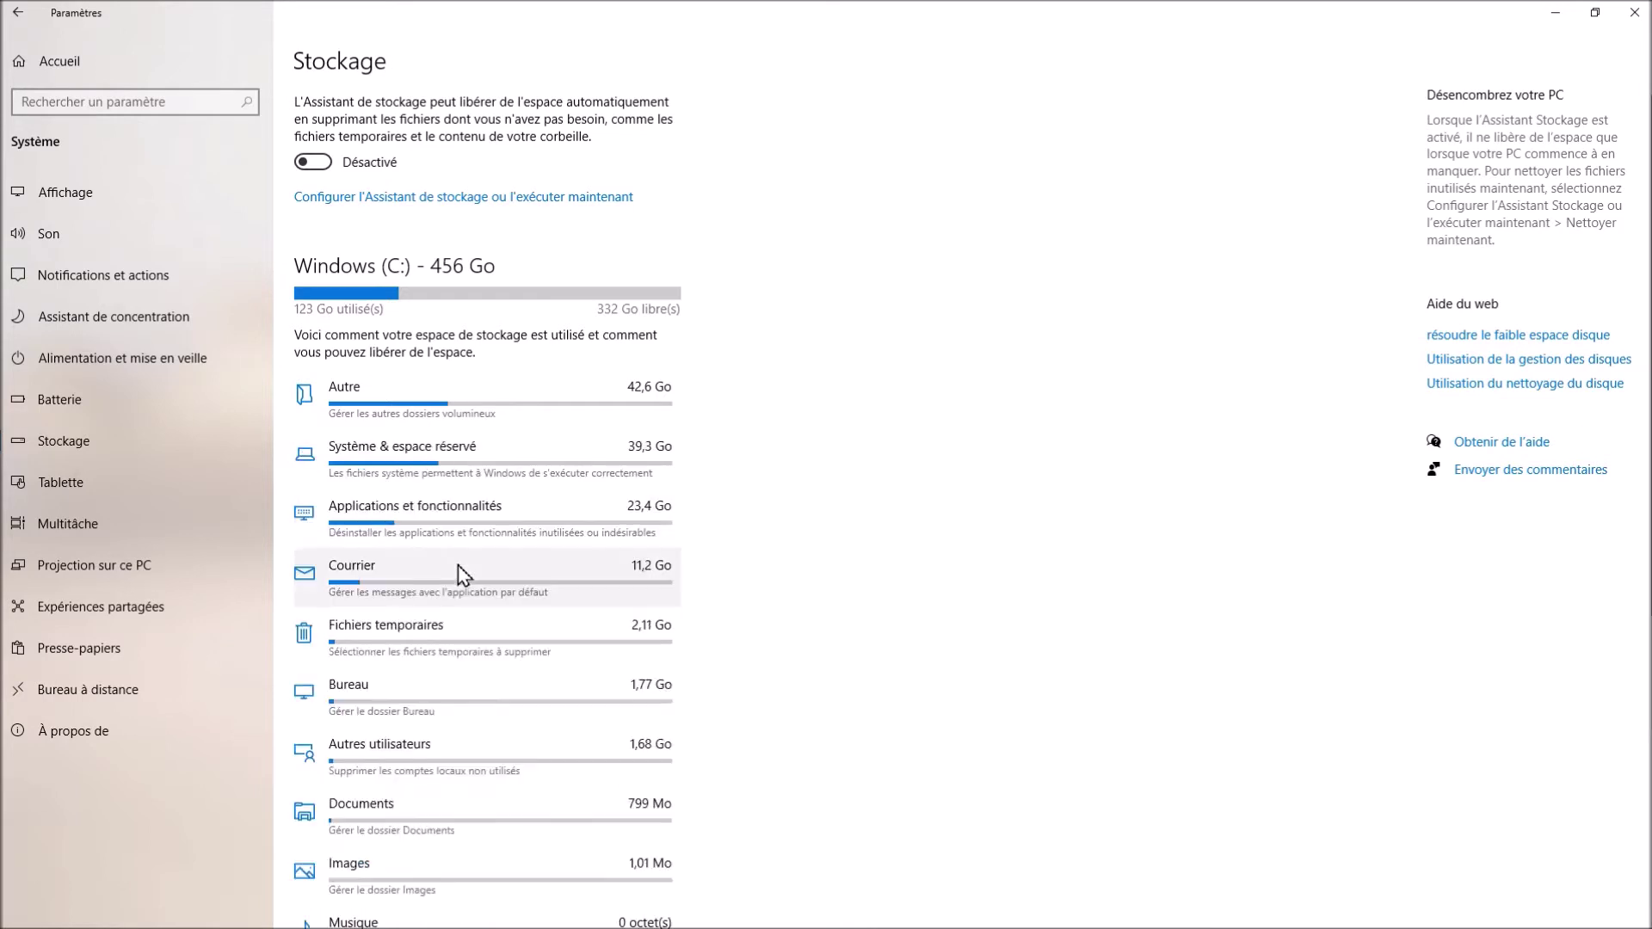
- Review the storage categories of drive C:, and examine the removable file types under Fichiers temporaires
scroll(430, 448, down, 2)
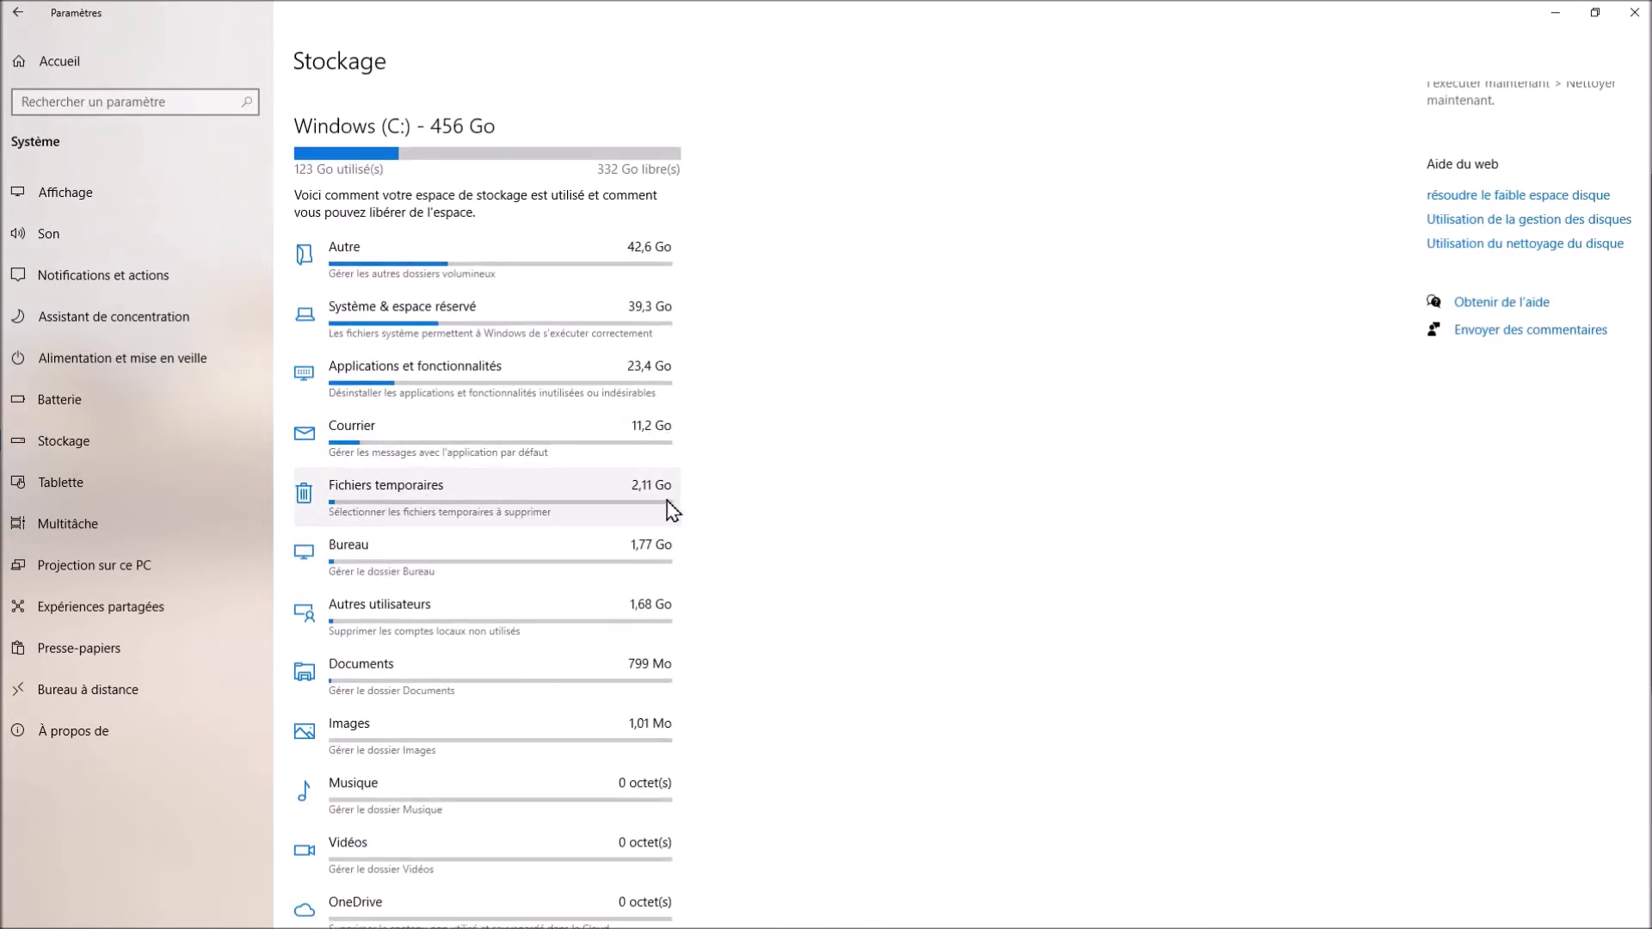
scroll(553, 553, down, 2)
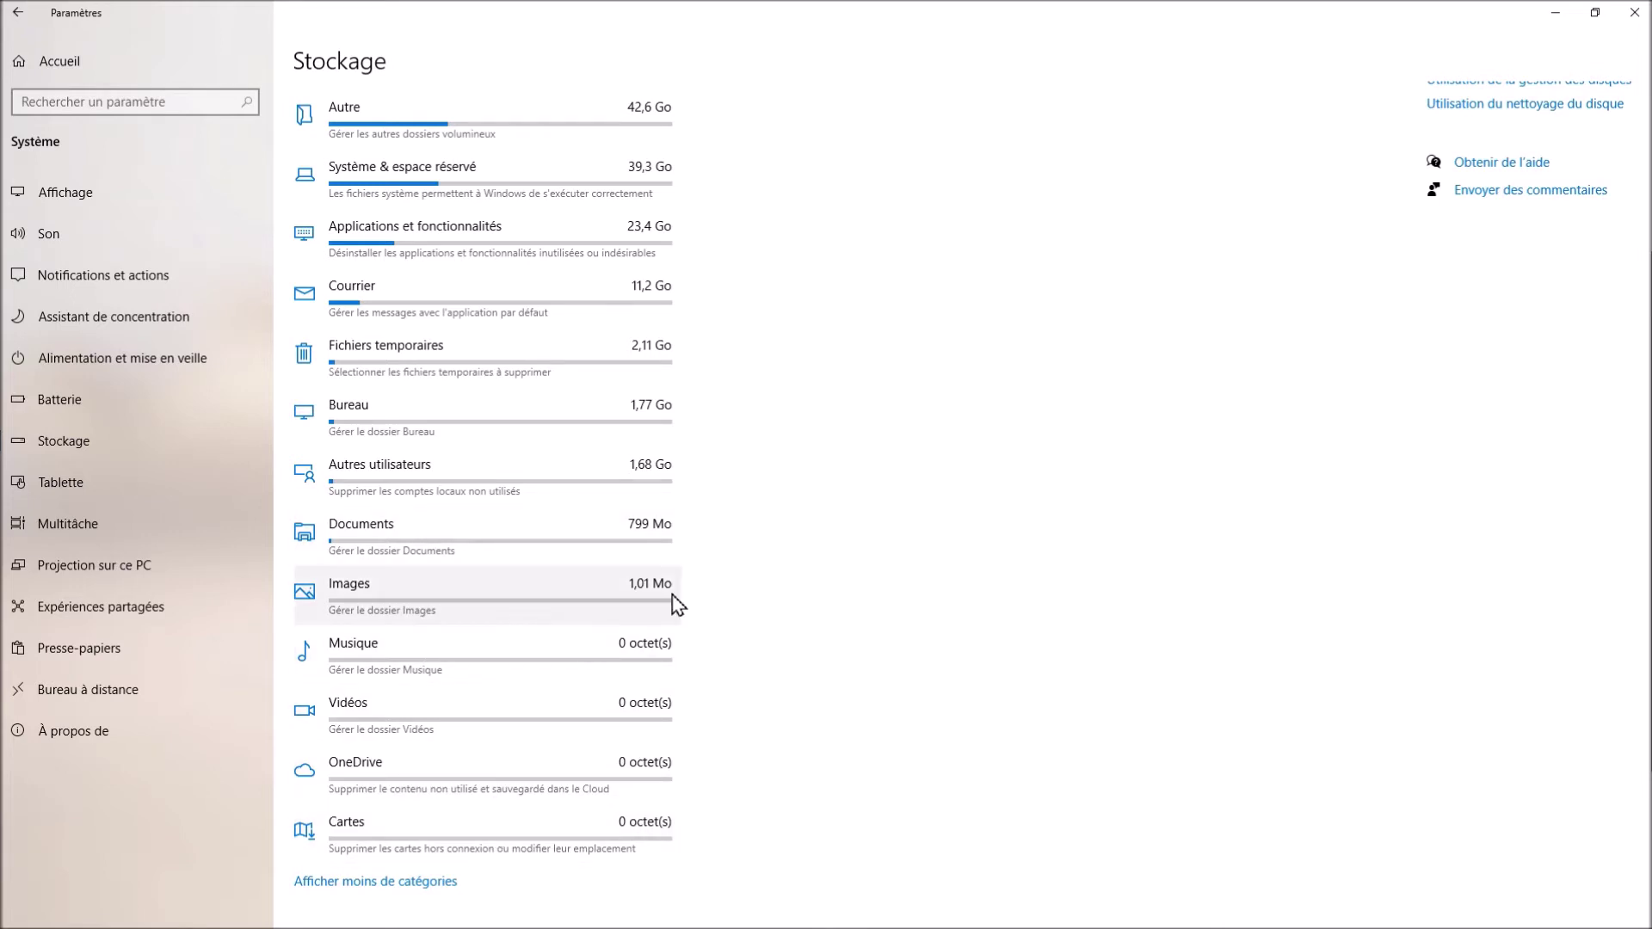
scroll(579, 620, up, 2)
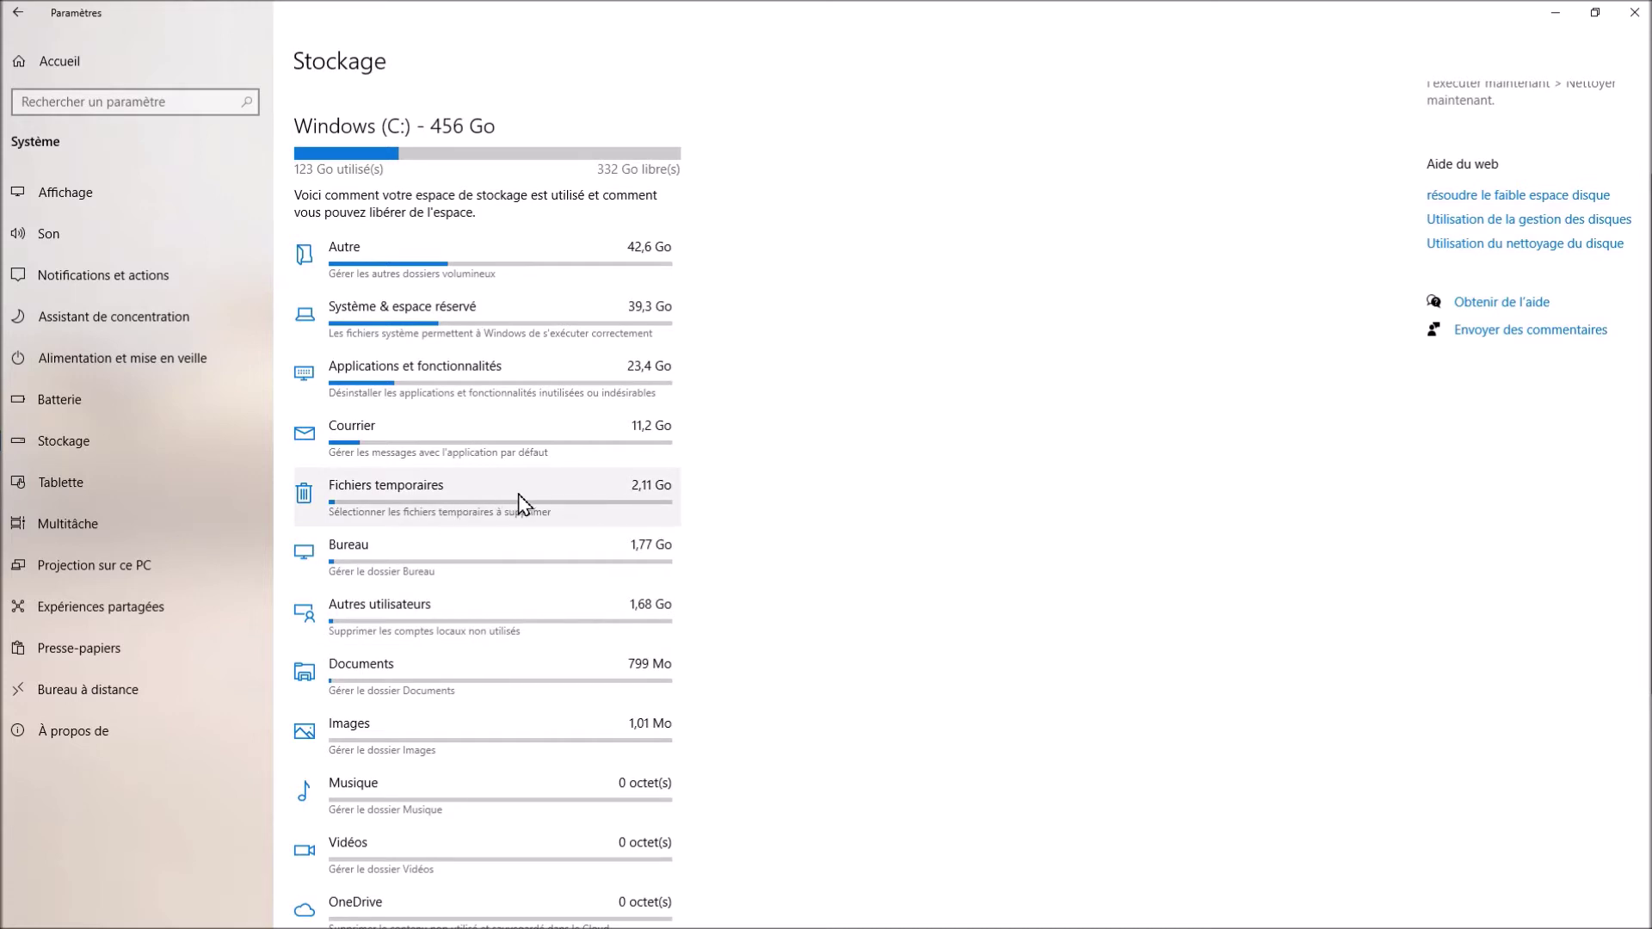
click(430, 505)
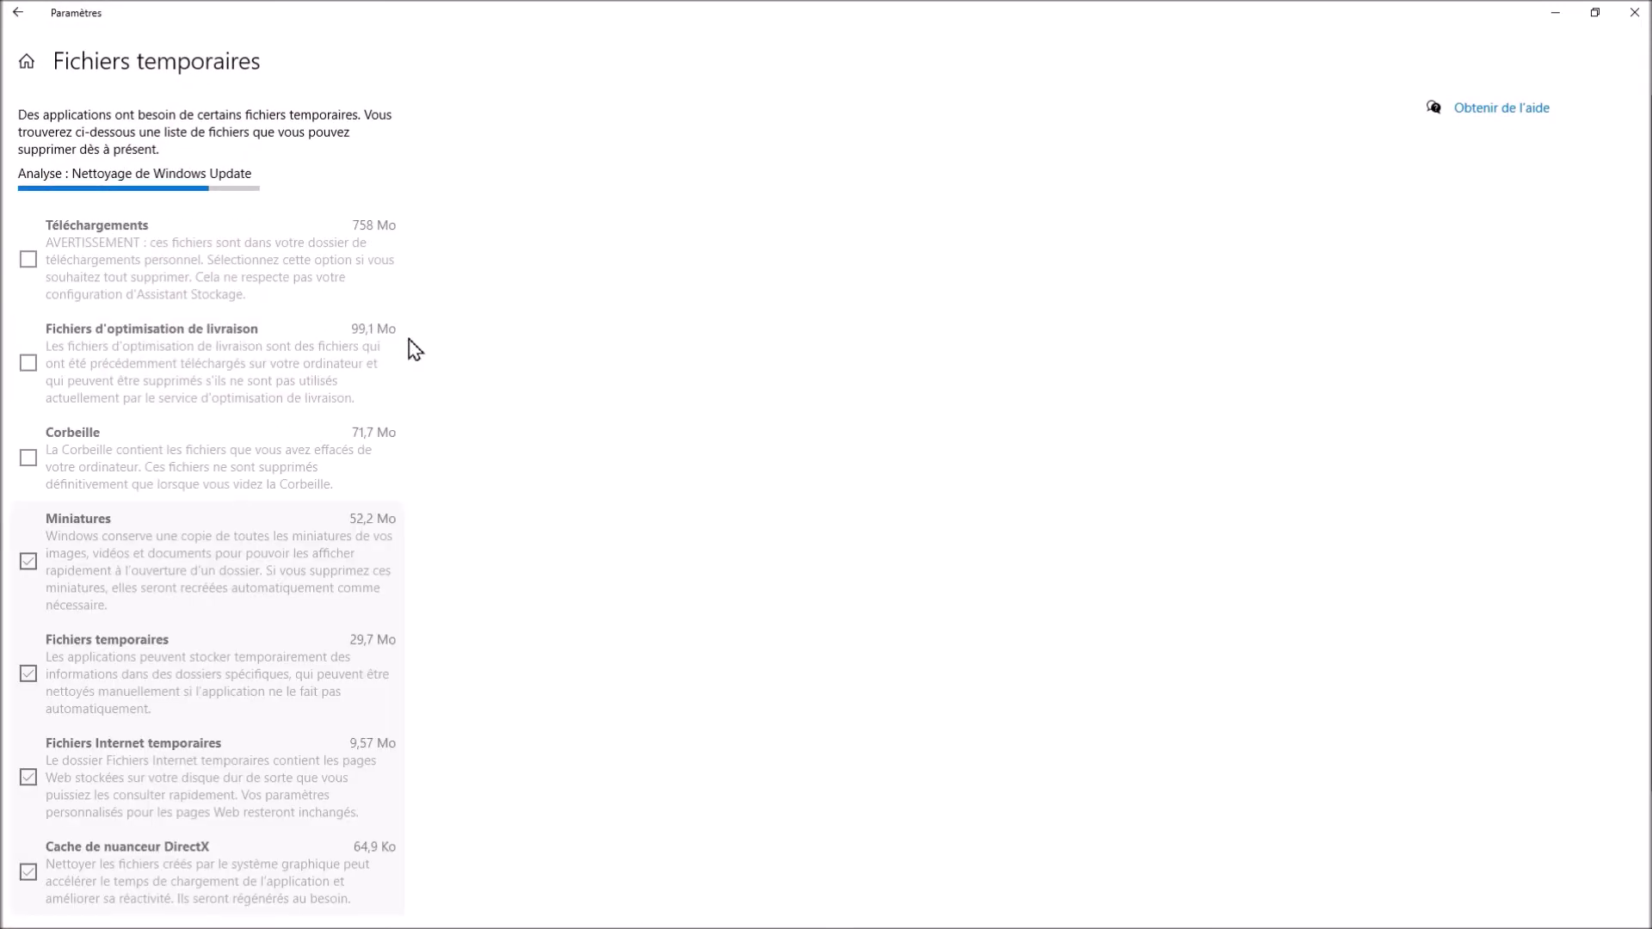
scroll(352, 413, down, 5)
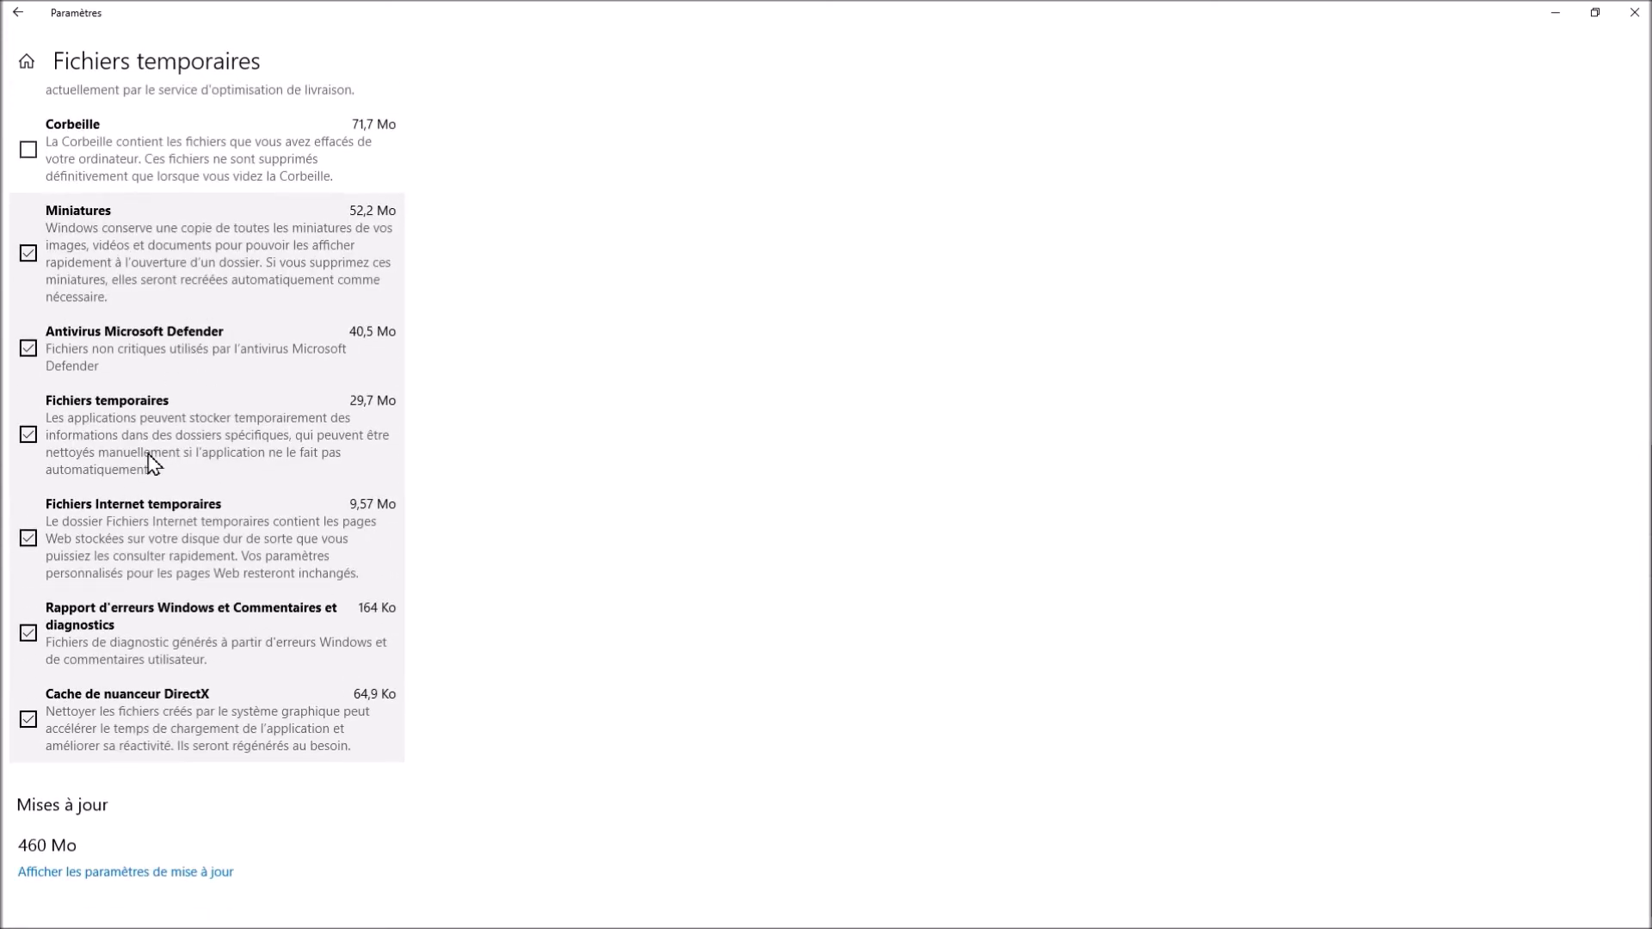
scroll(168, 559, up, 2)
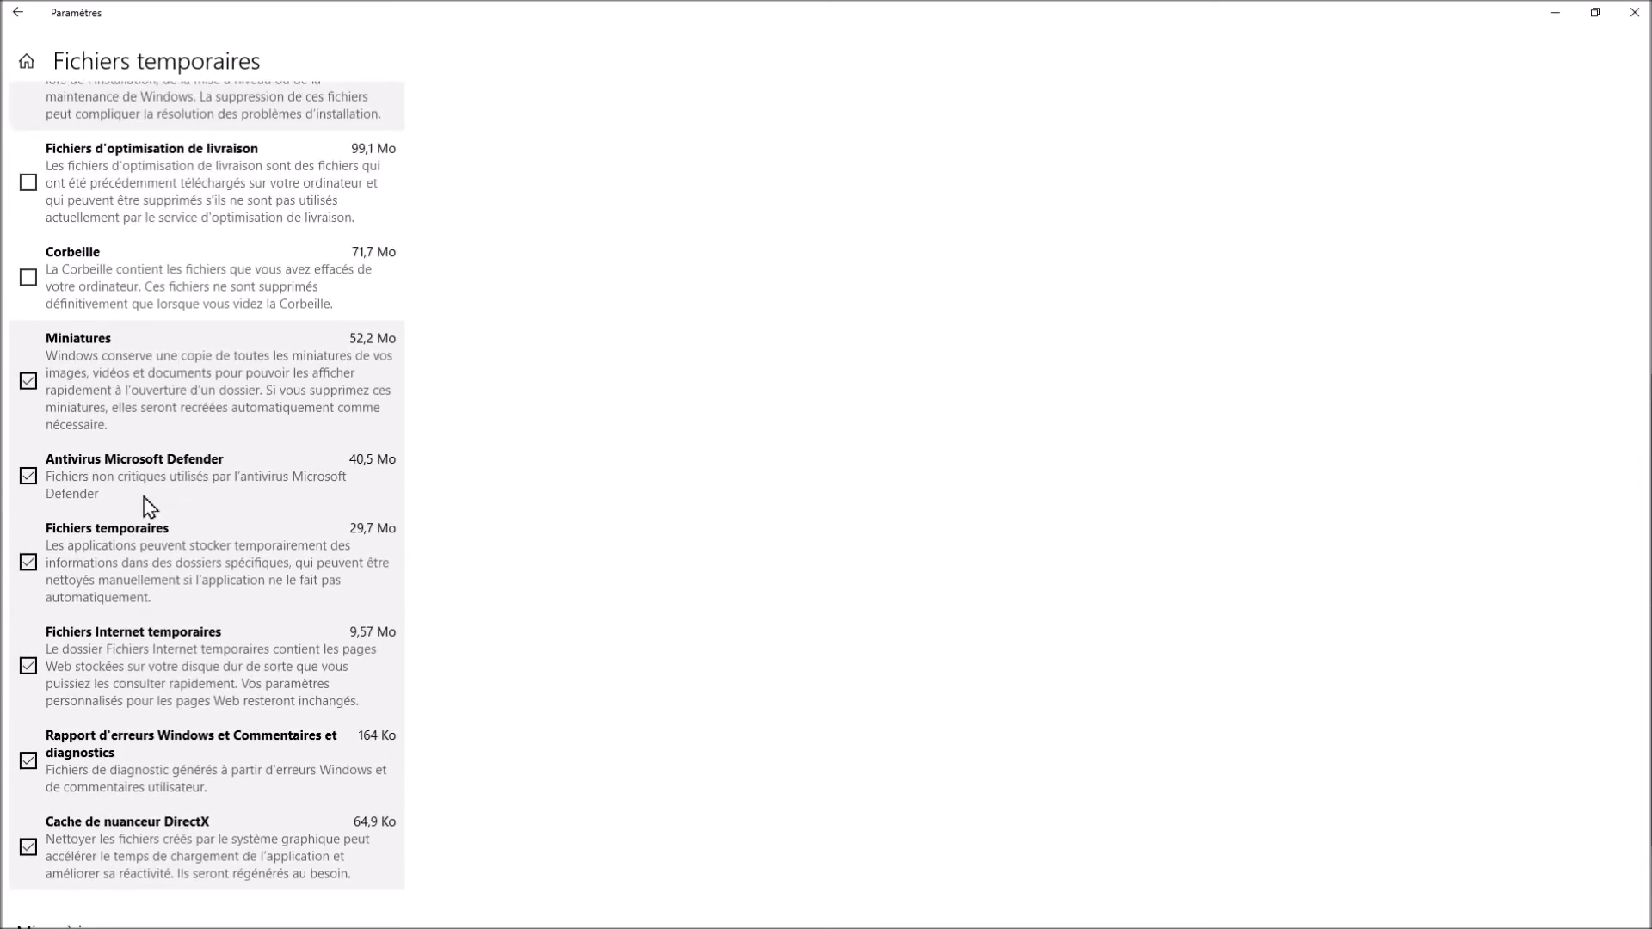
scroll(133, 618, up, 5)
scroll(30, 774, down, 3)
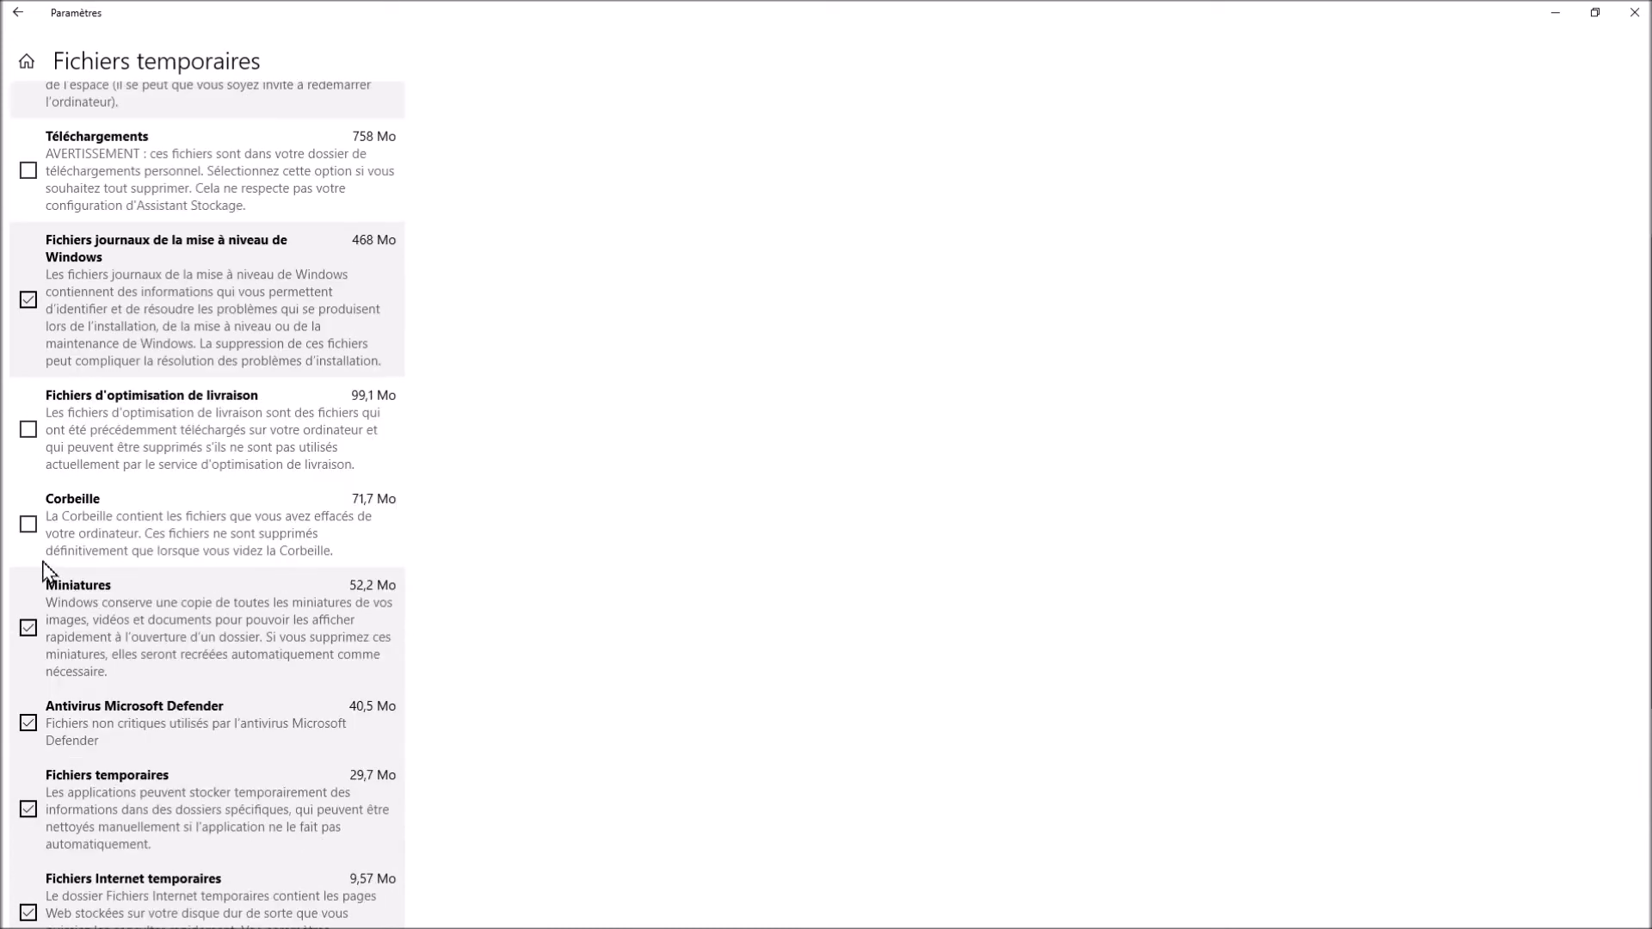
scroll(194, 555, up, 3)
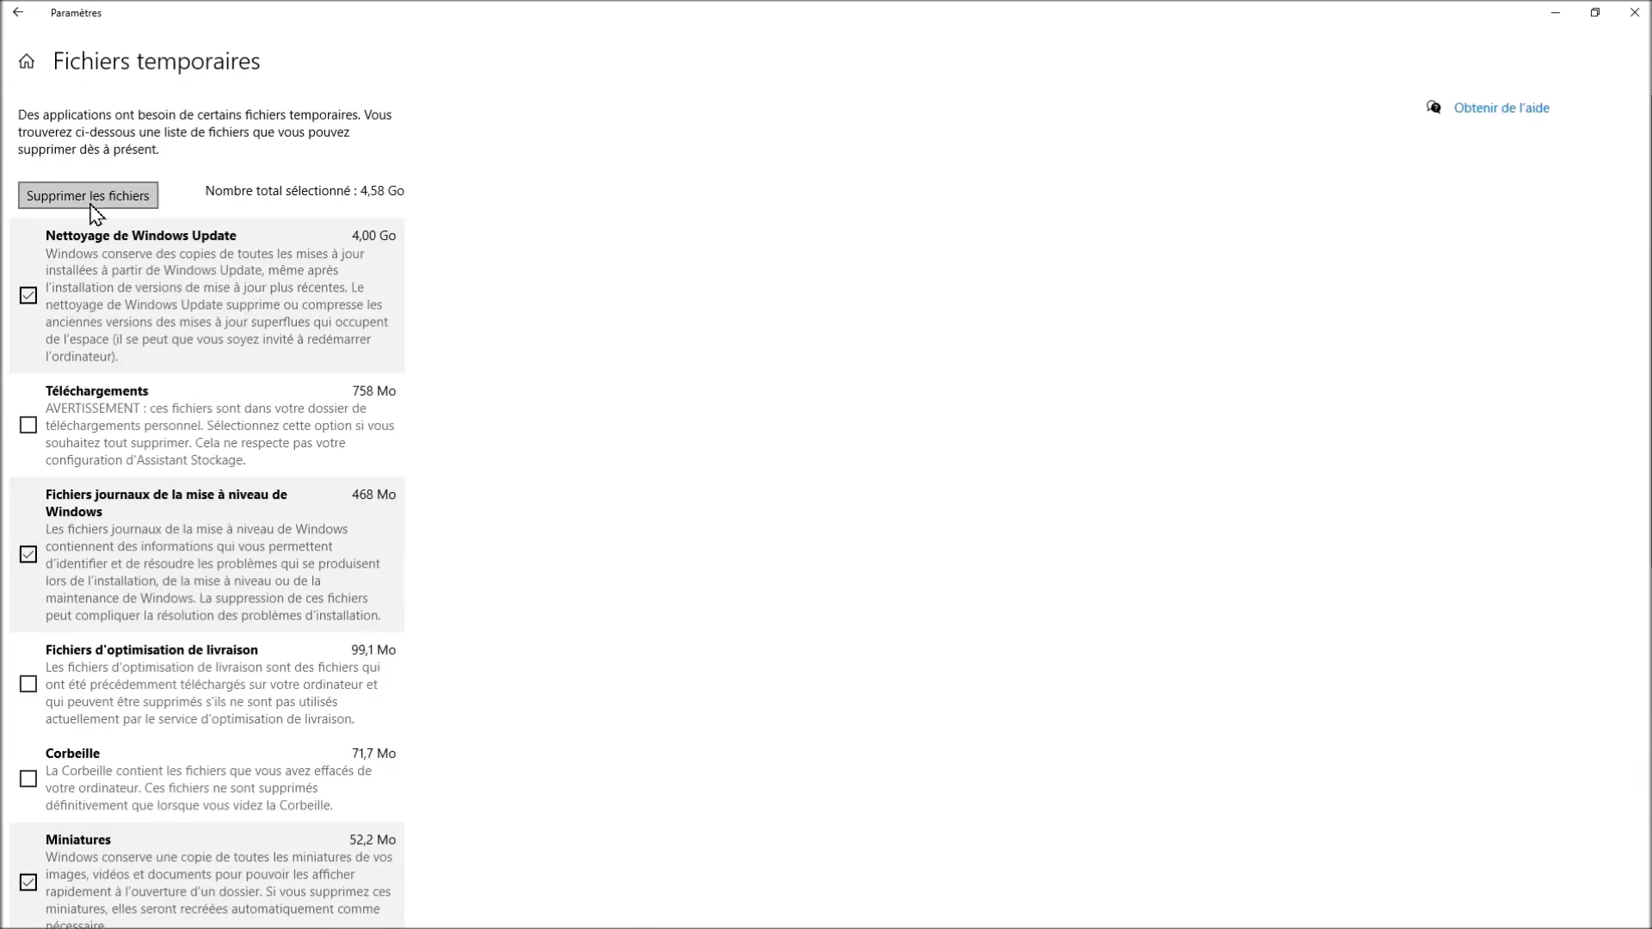
click(89, 196)
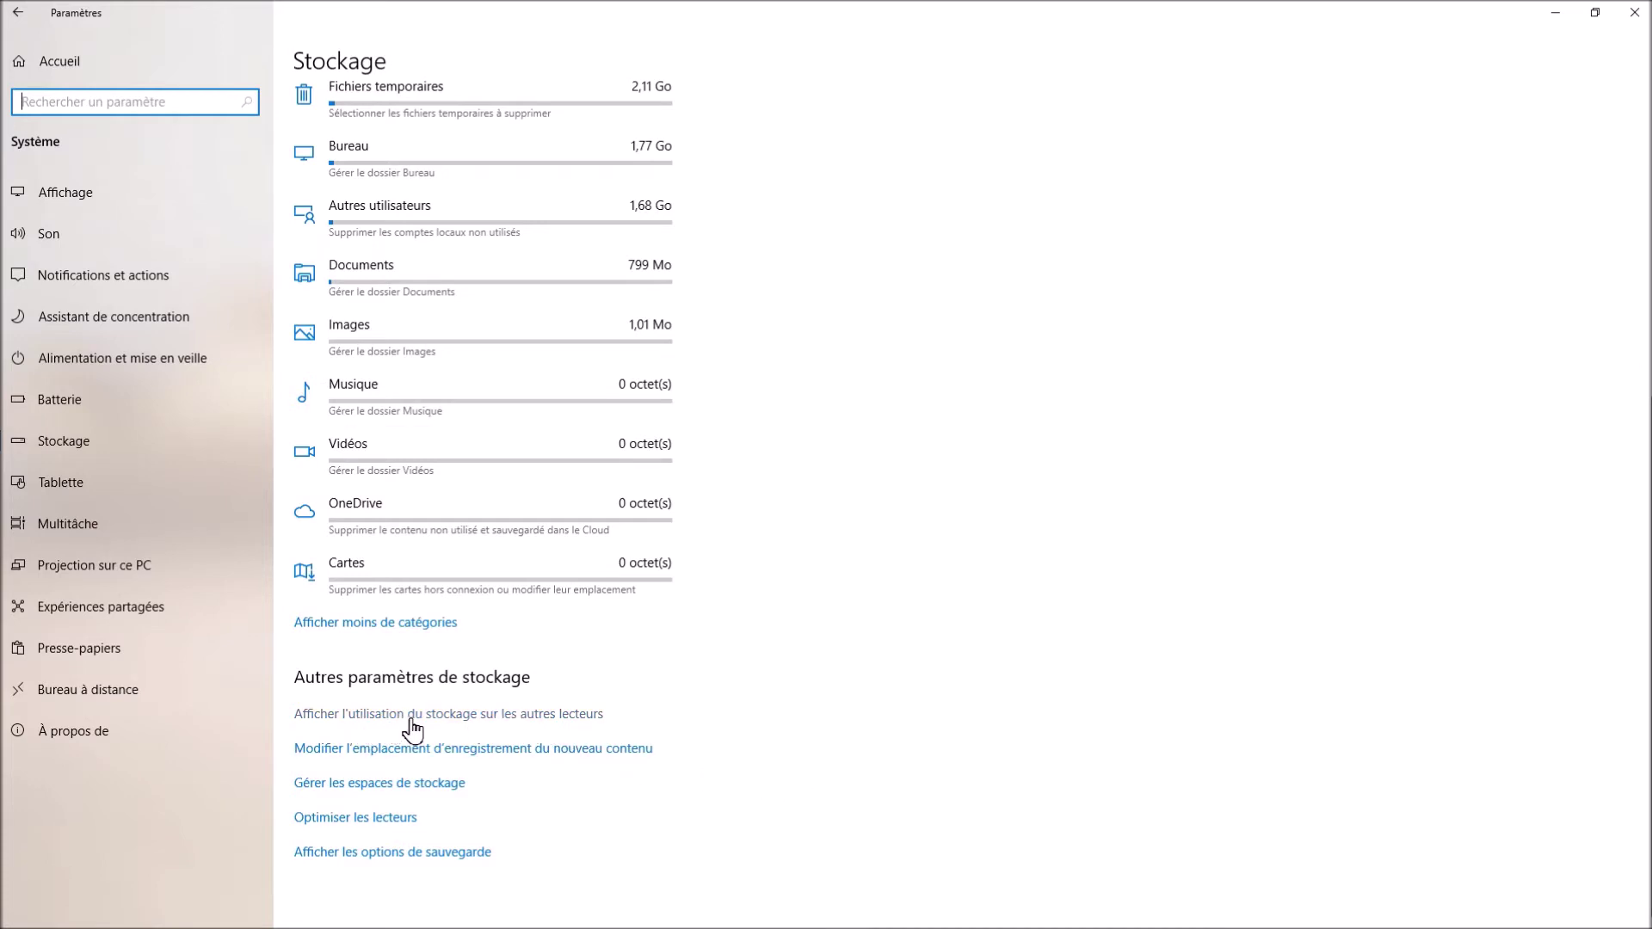
- Review the storage use on the other drives, and the drive choices for saving new applications
click(488, 715)
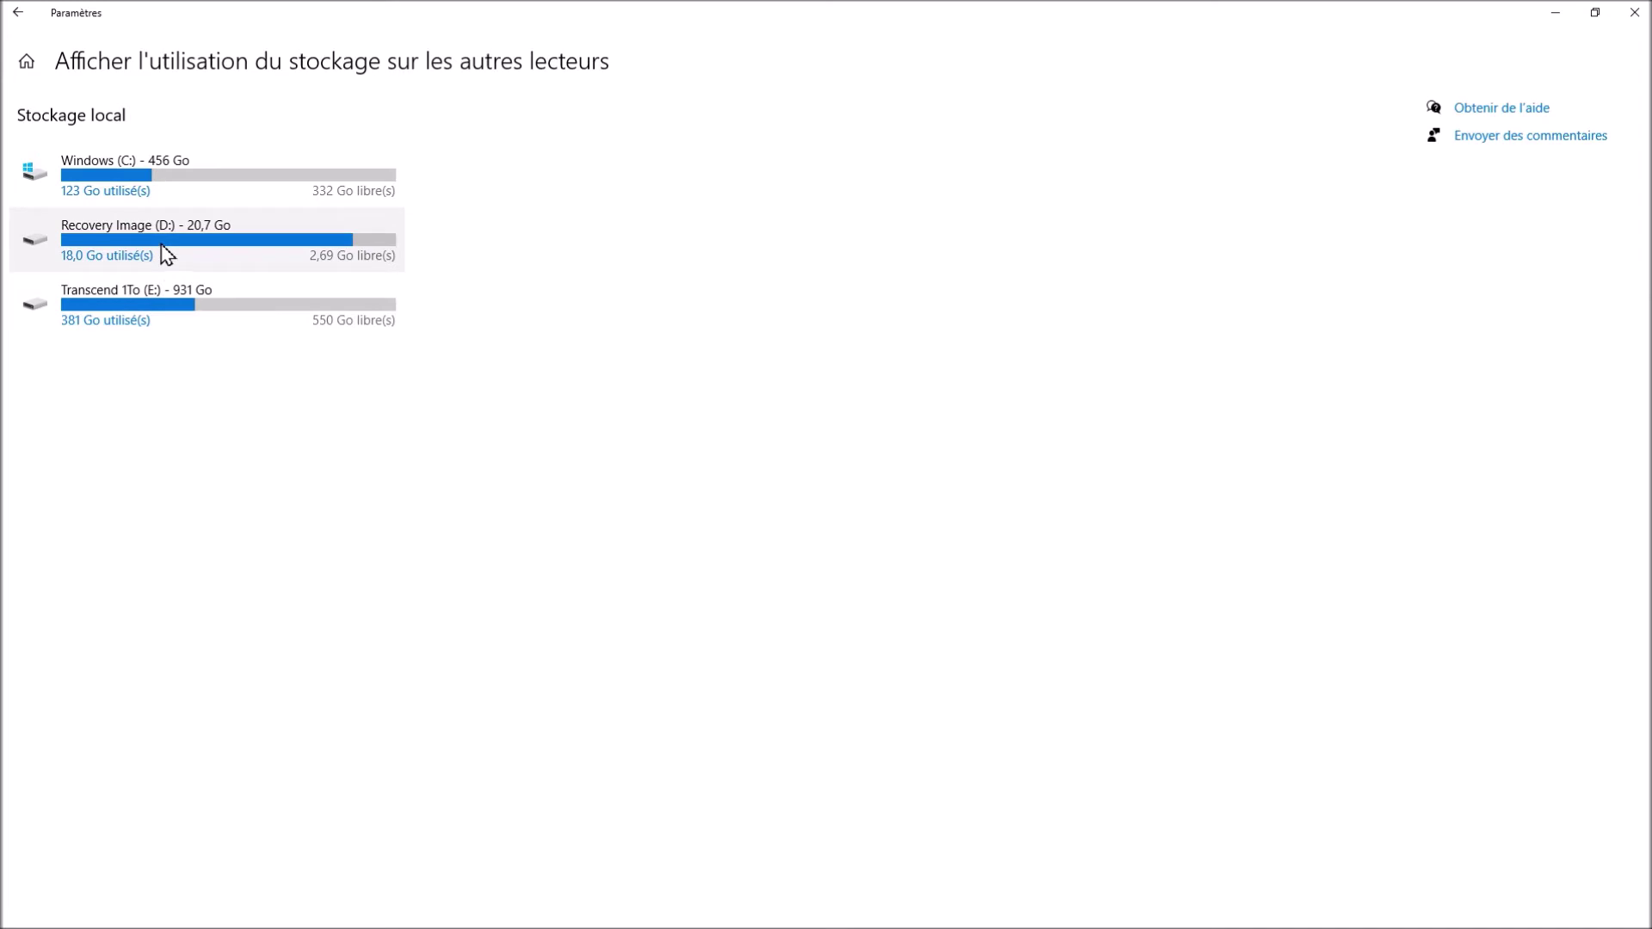
click(18, 13)
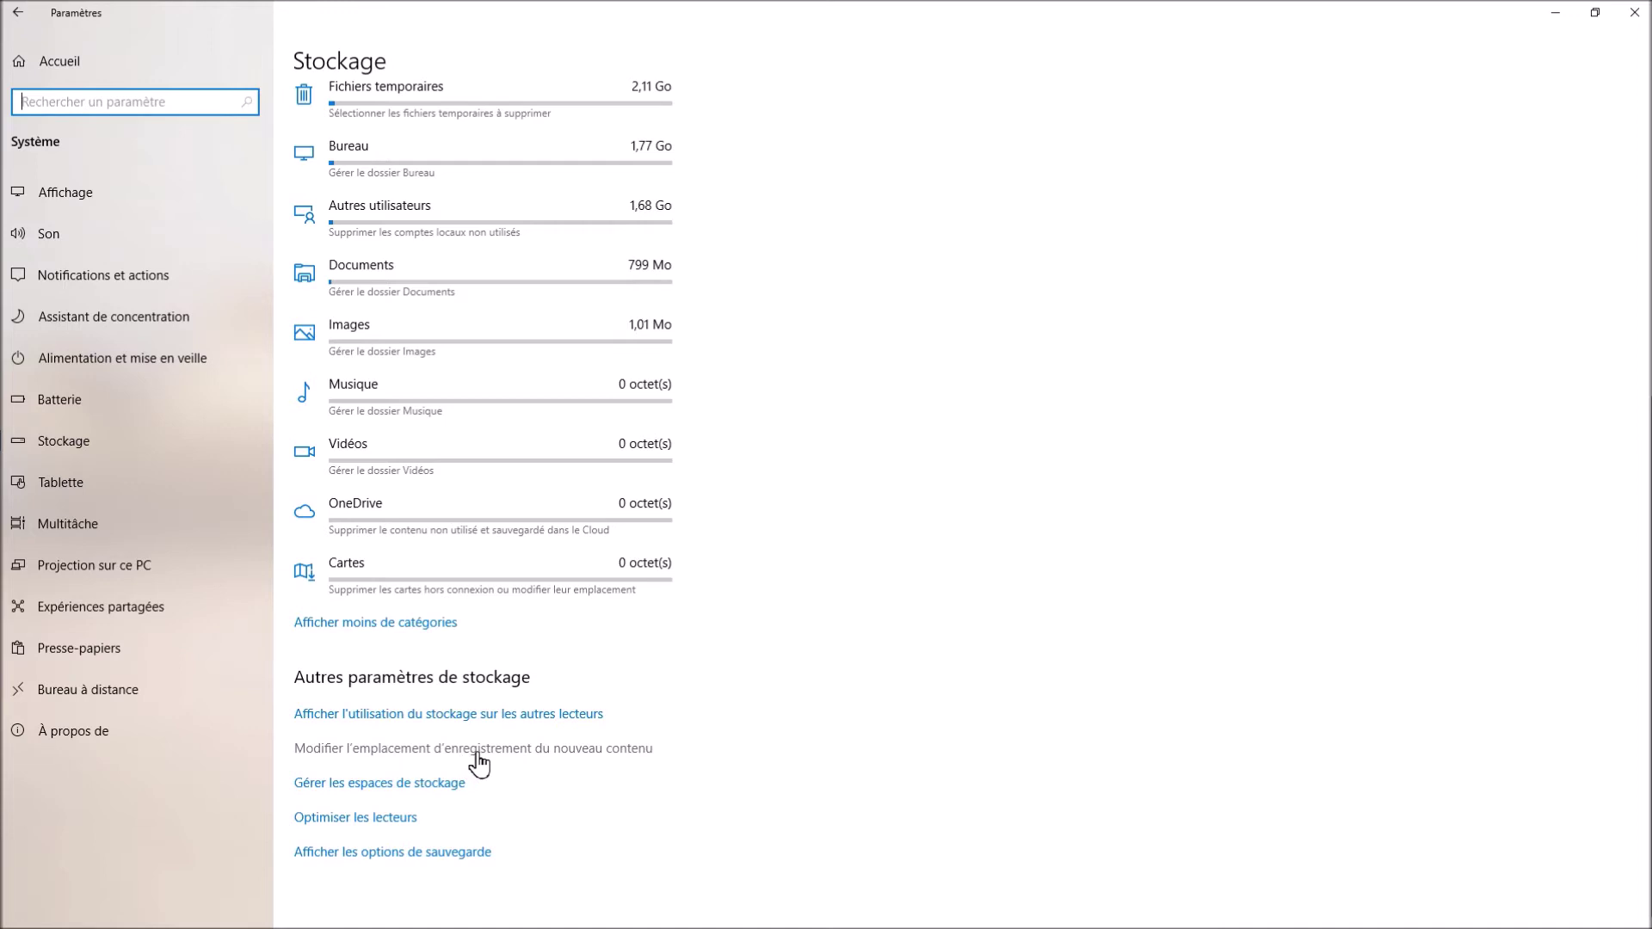
click(479, 749)
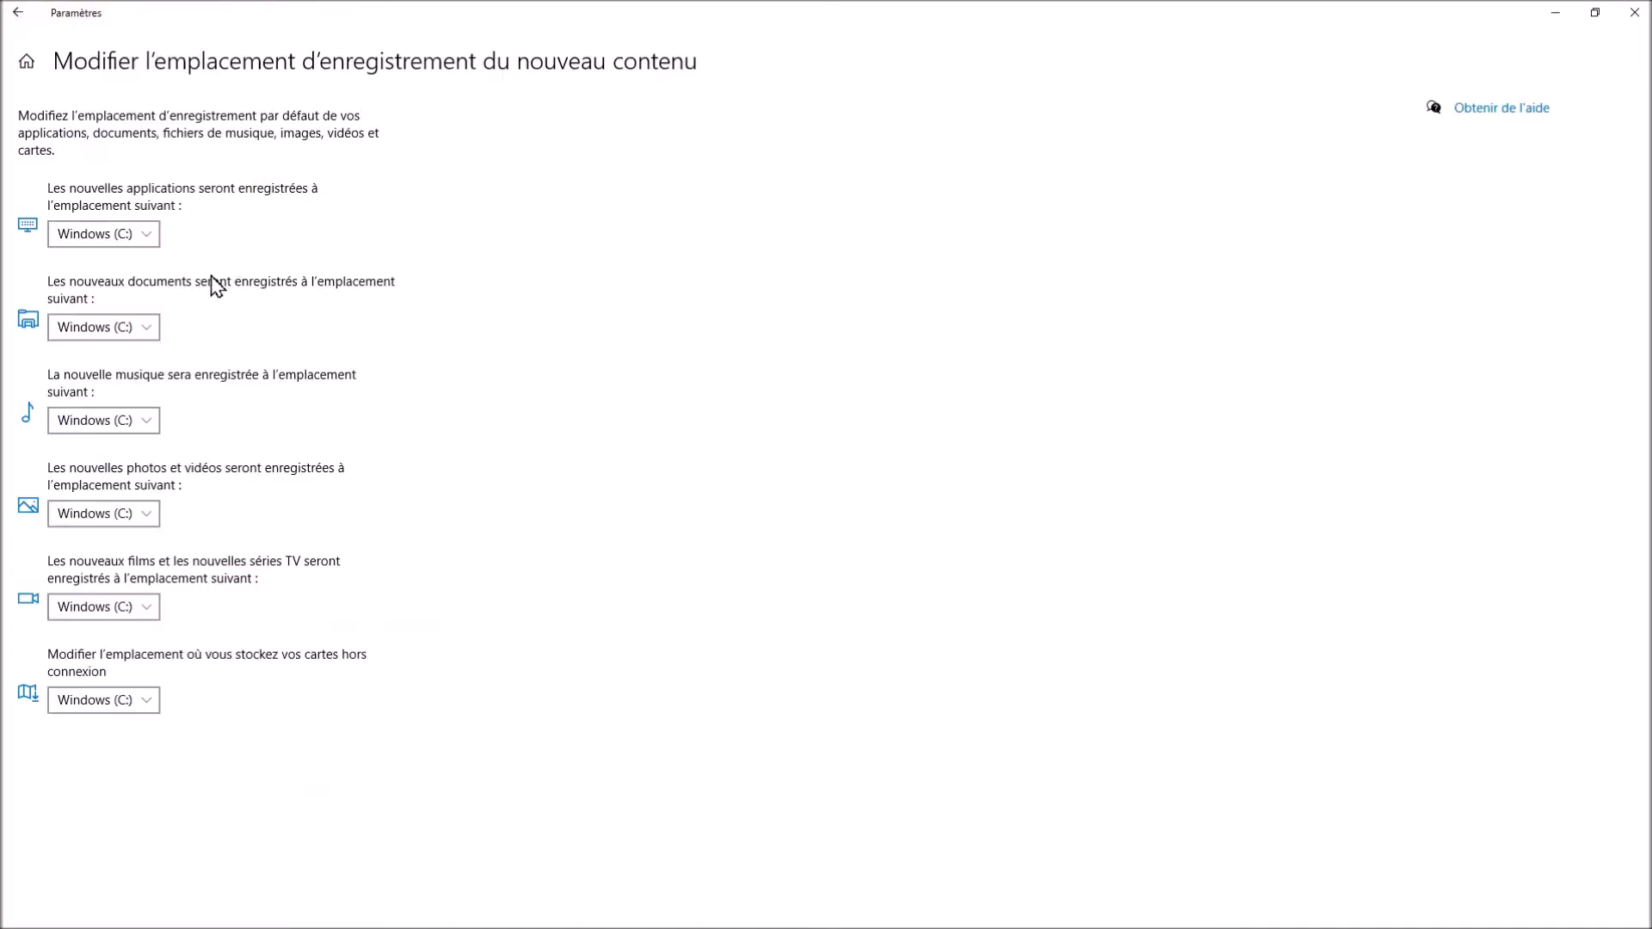
click(150, 242)
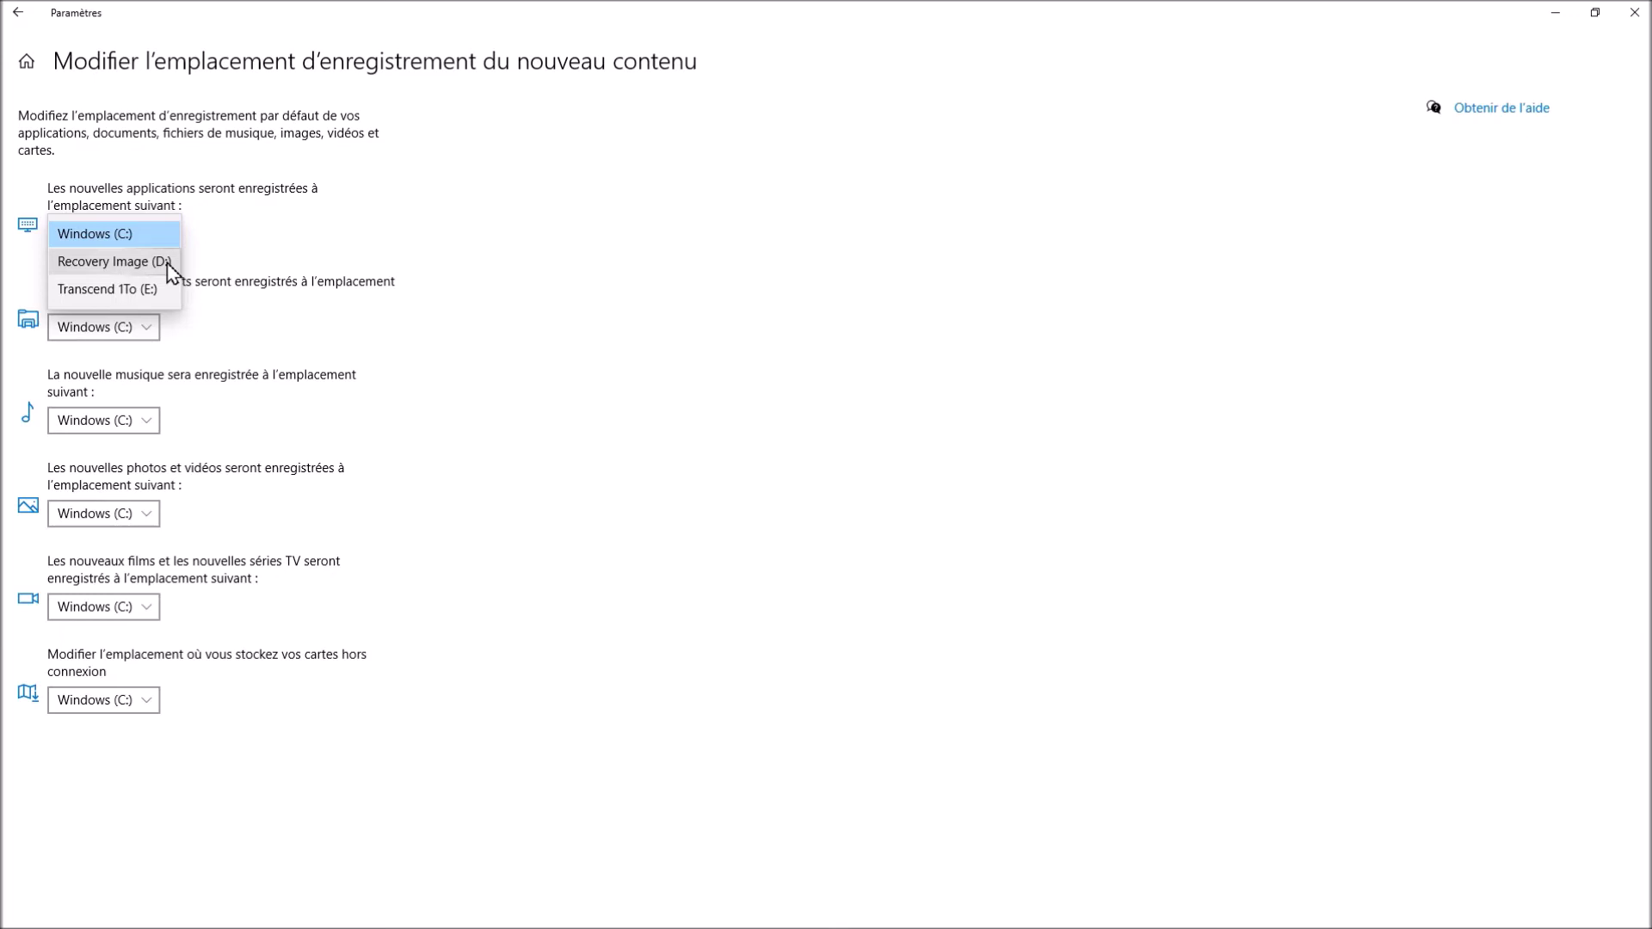
click(486, 266)
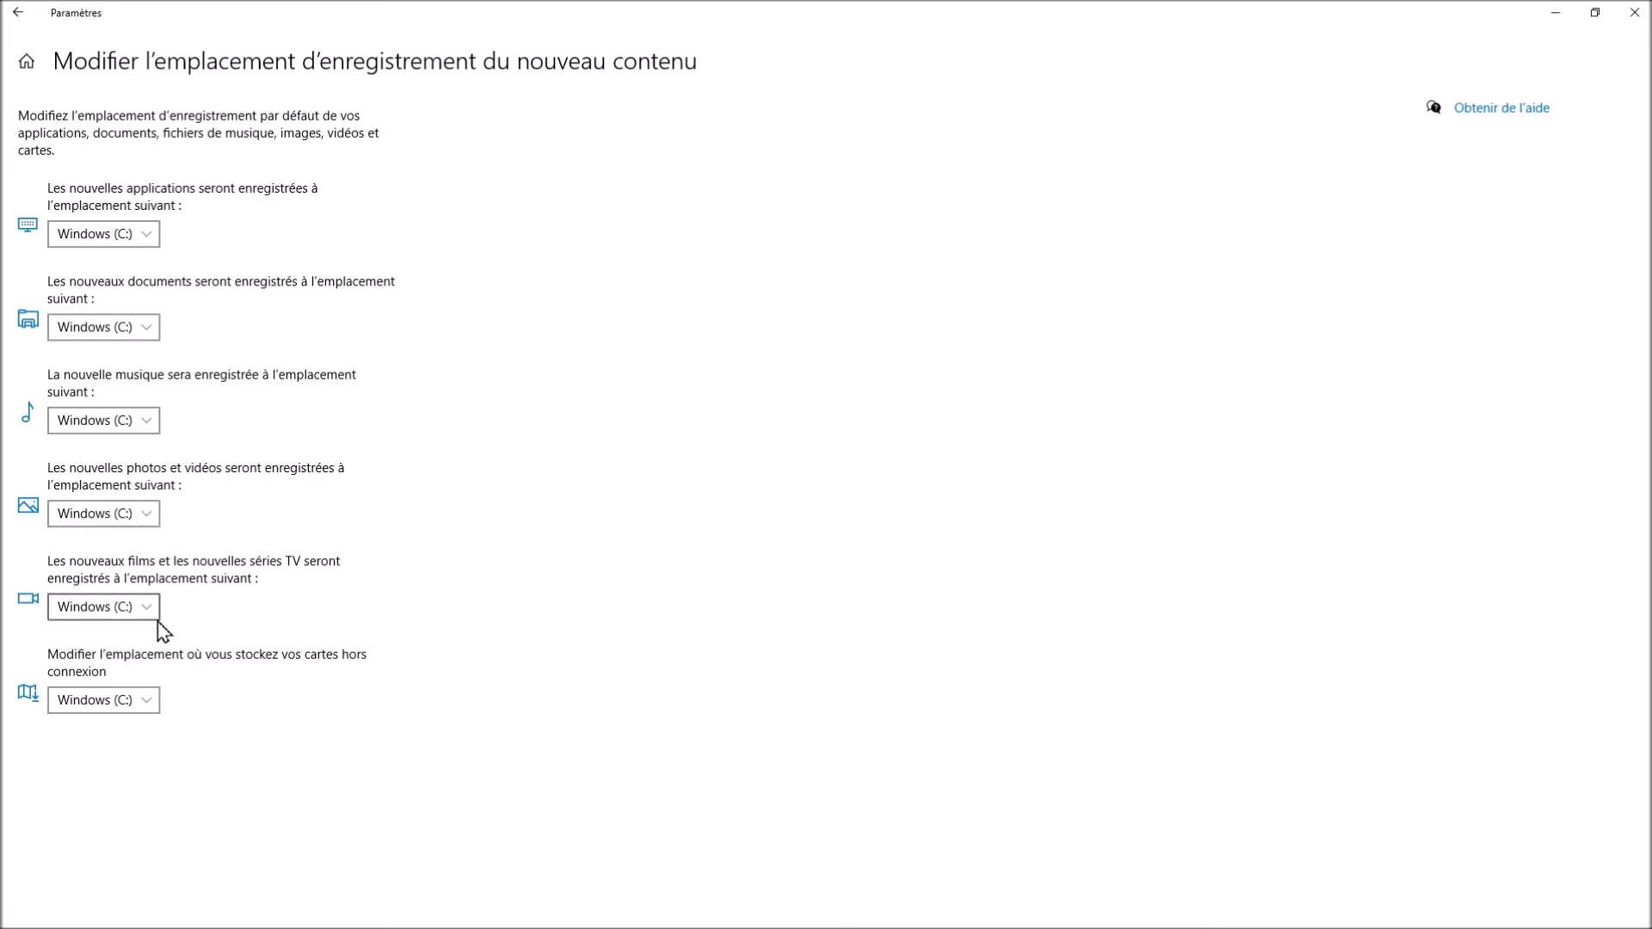
- Return to the Stockage page and open the drive optimization option, Optimiser les lecteurs
scroll(772, 686, down, 5)
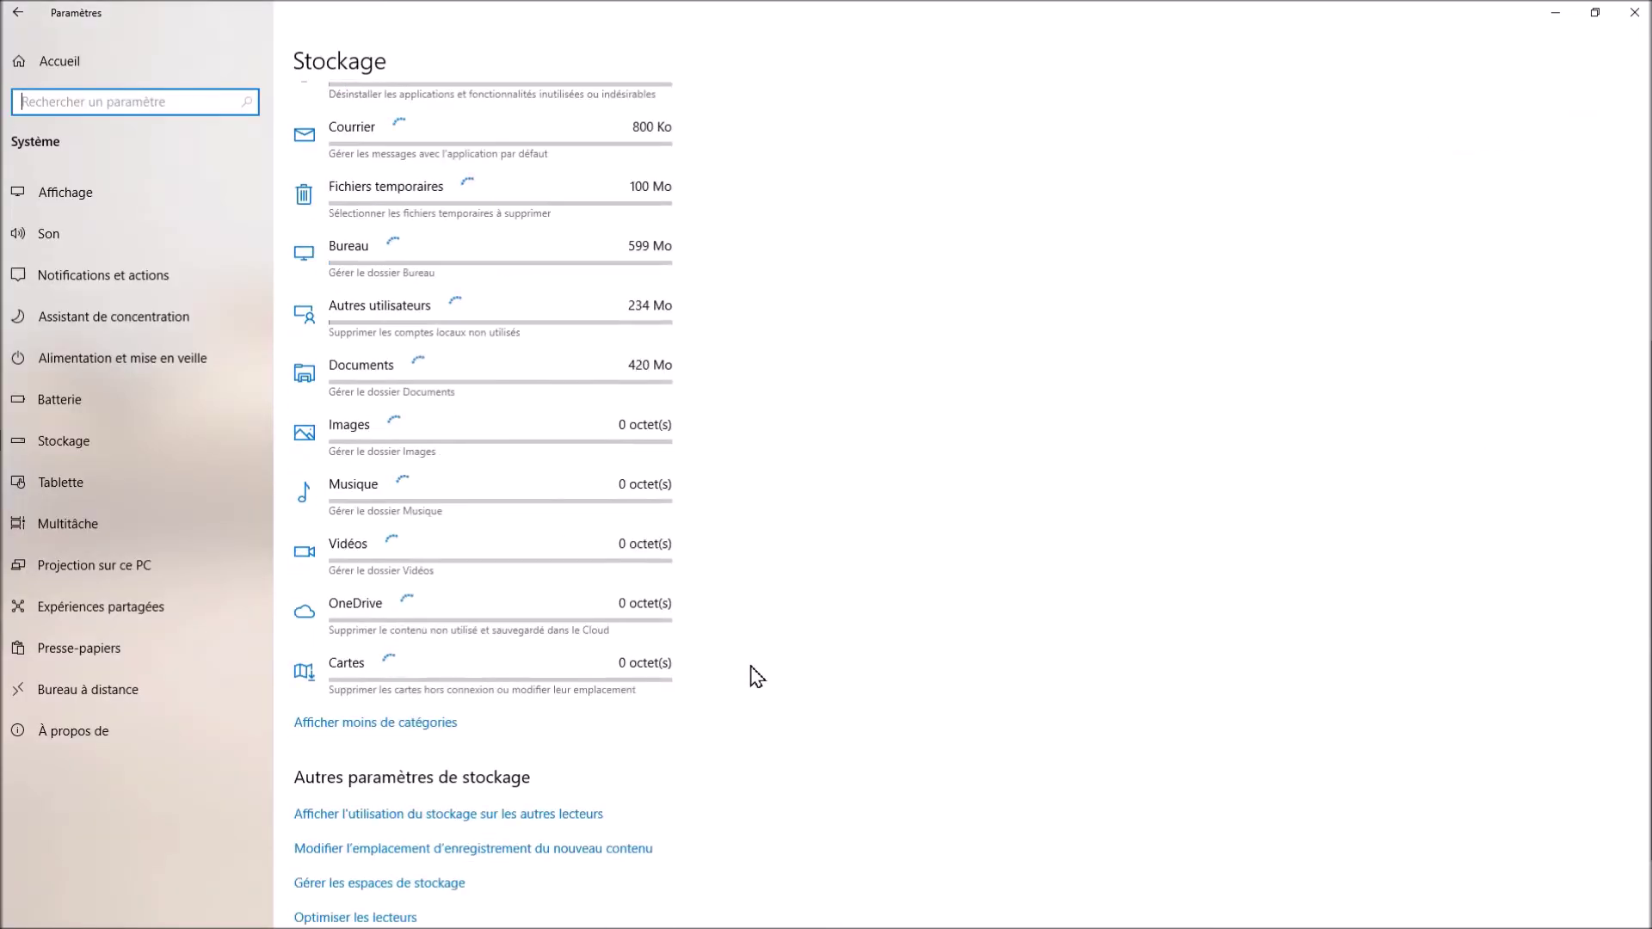
scroll(756, 676, down, 2)
click(397, 822)
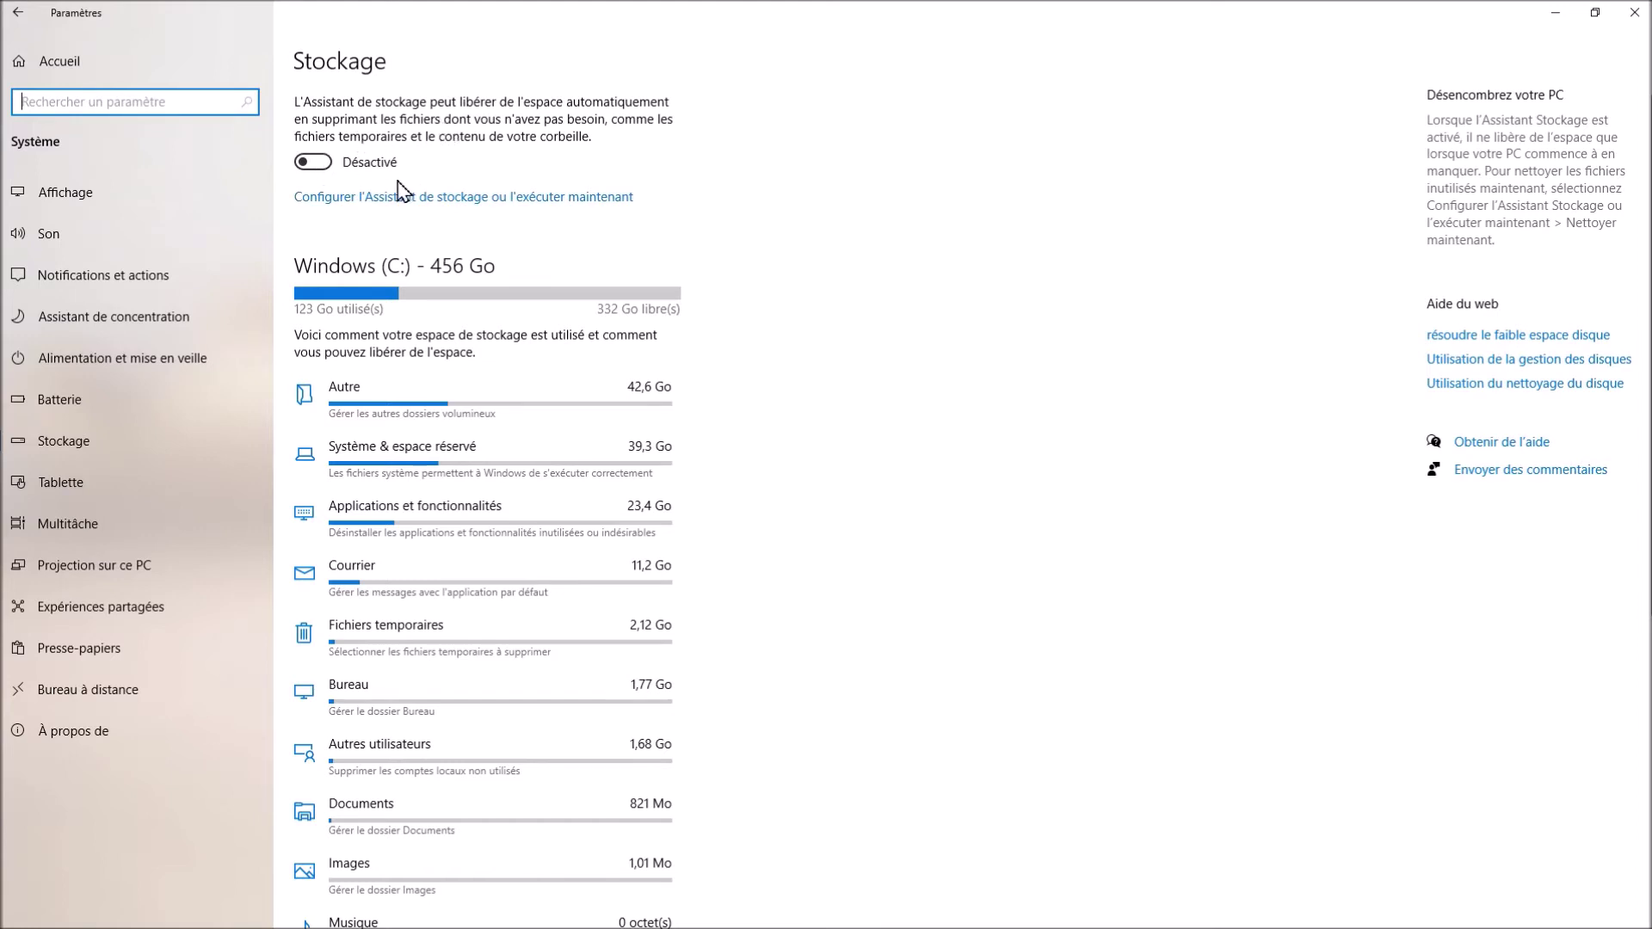
- Turn on the Assistant de stockage and view the run frequency choices in its configuration
click(311, 162)
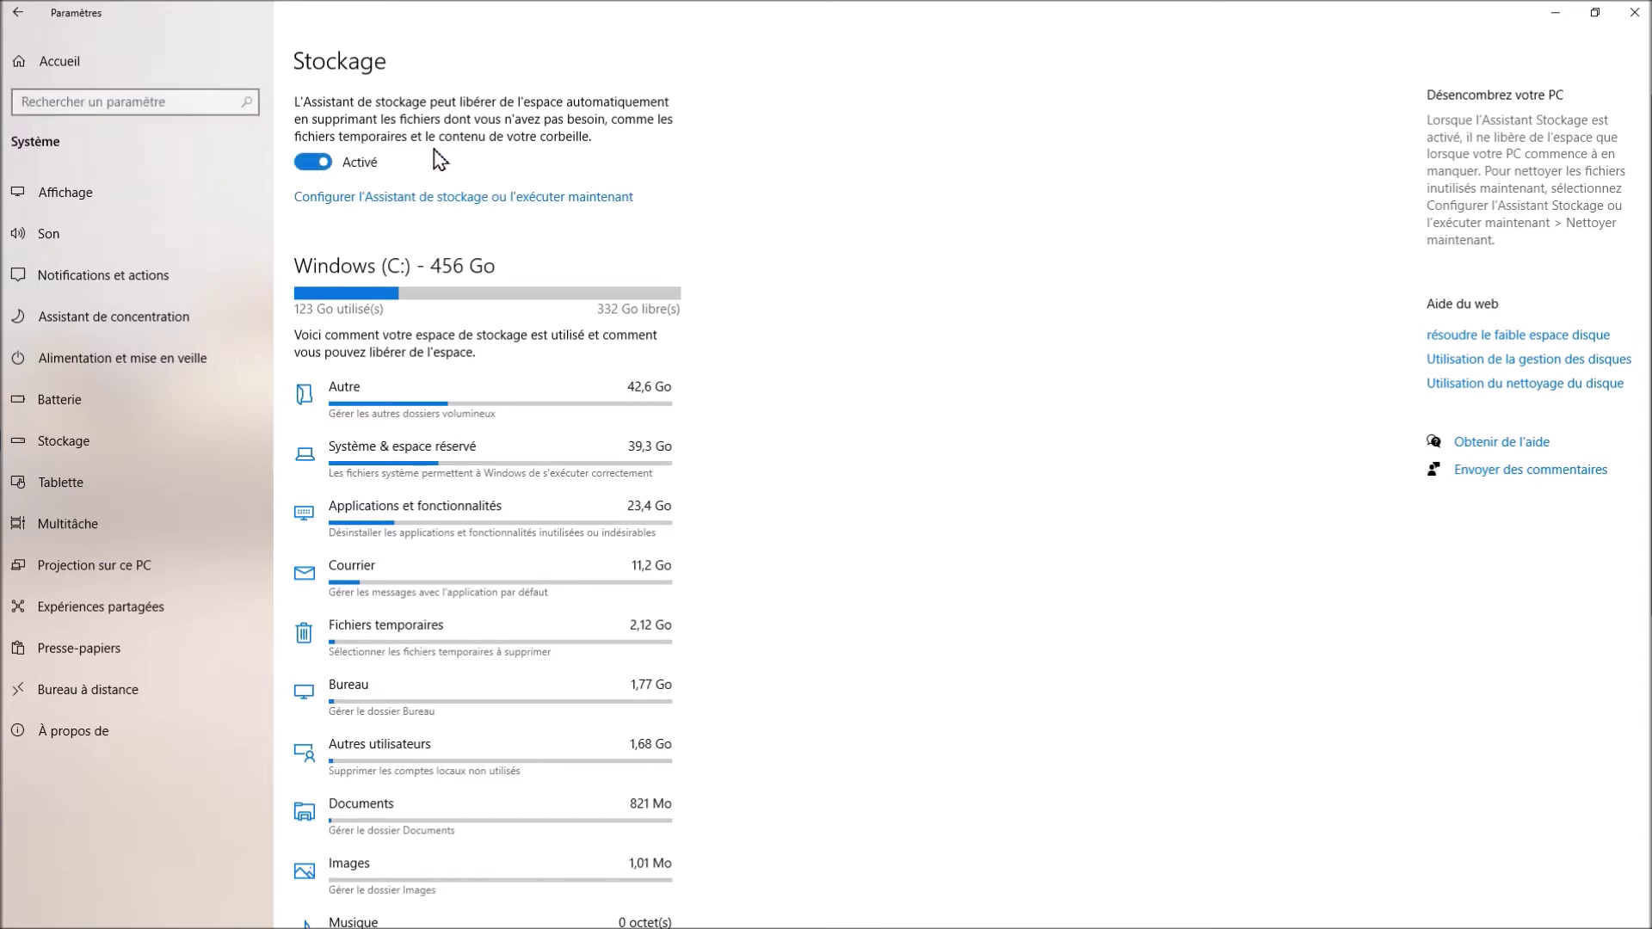
click(452, 209)
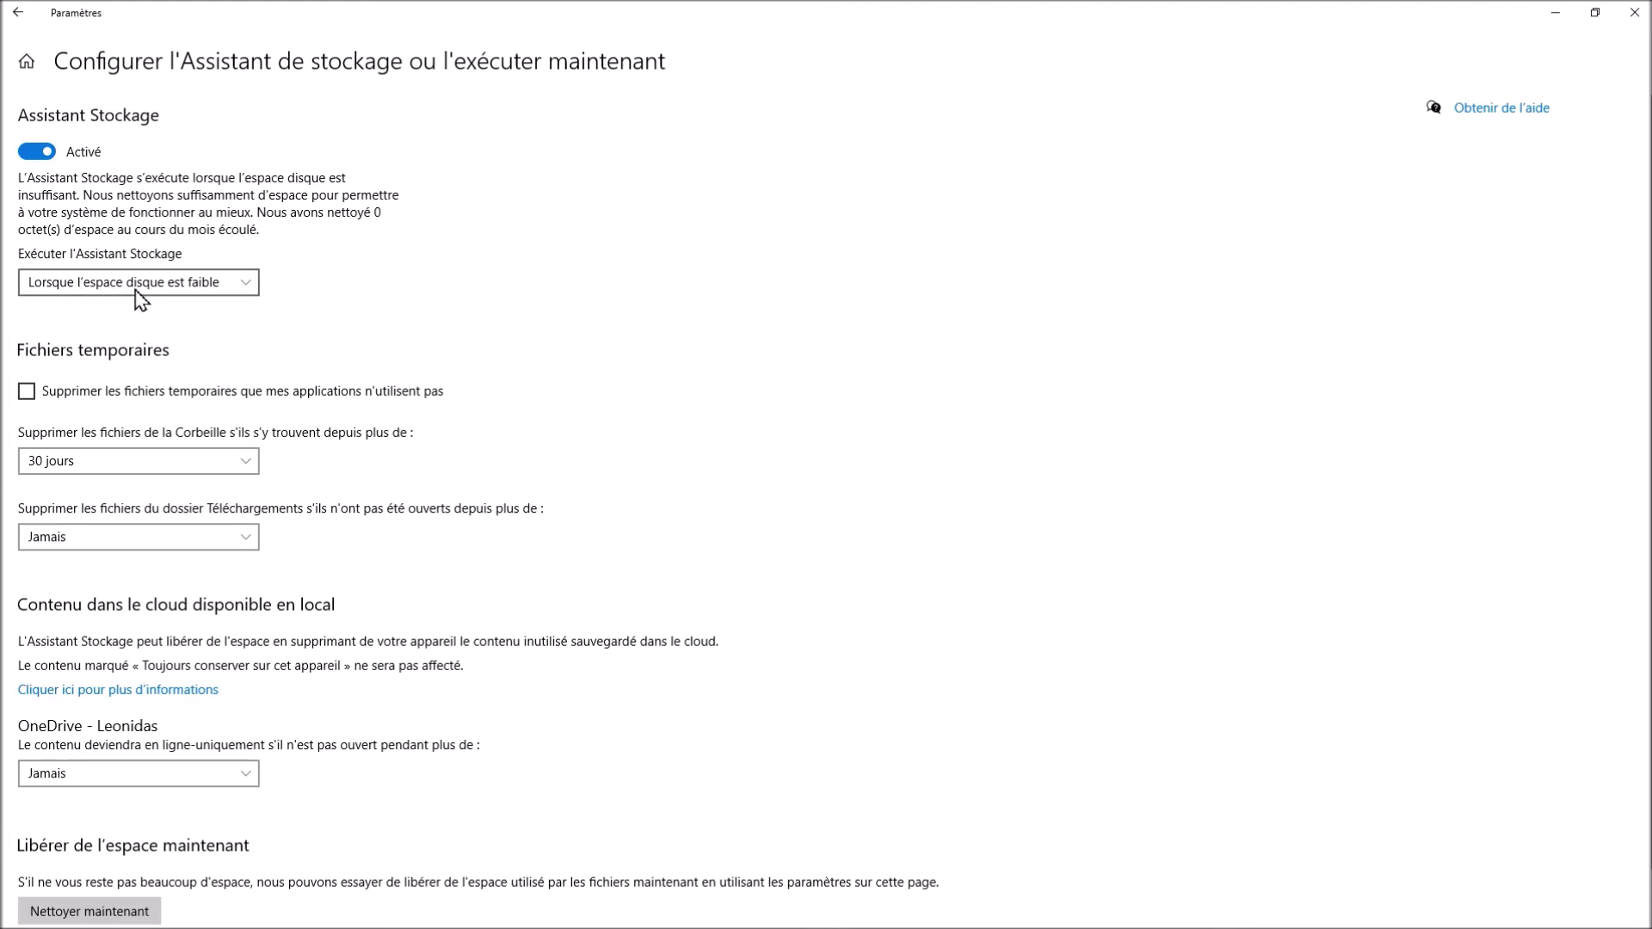
click(246, 289)
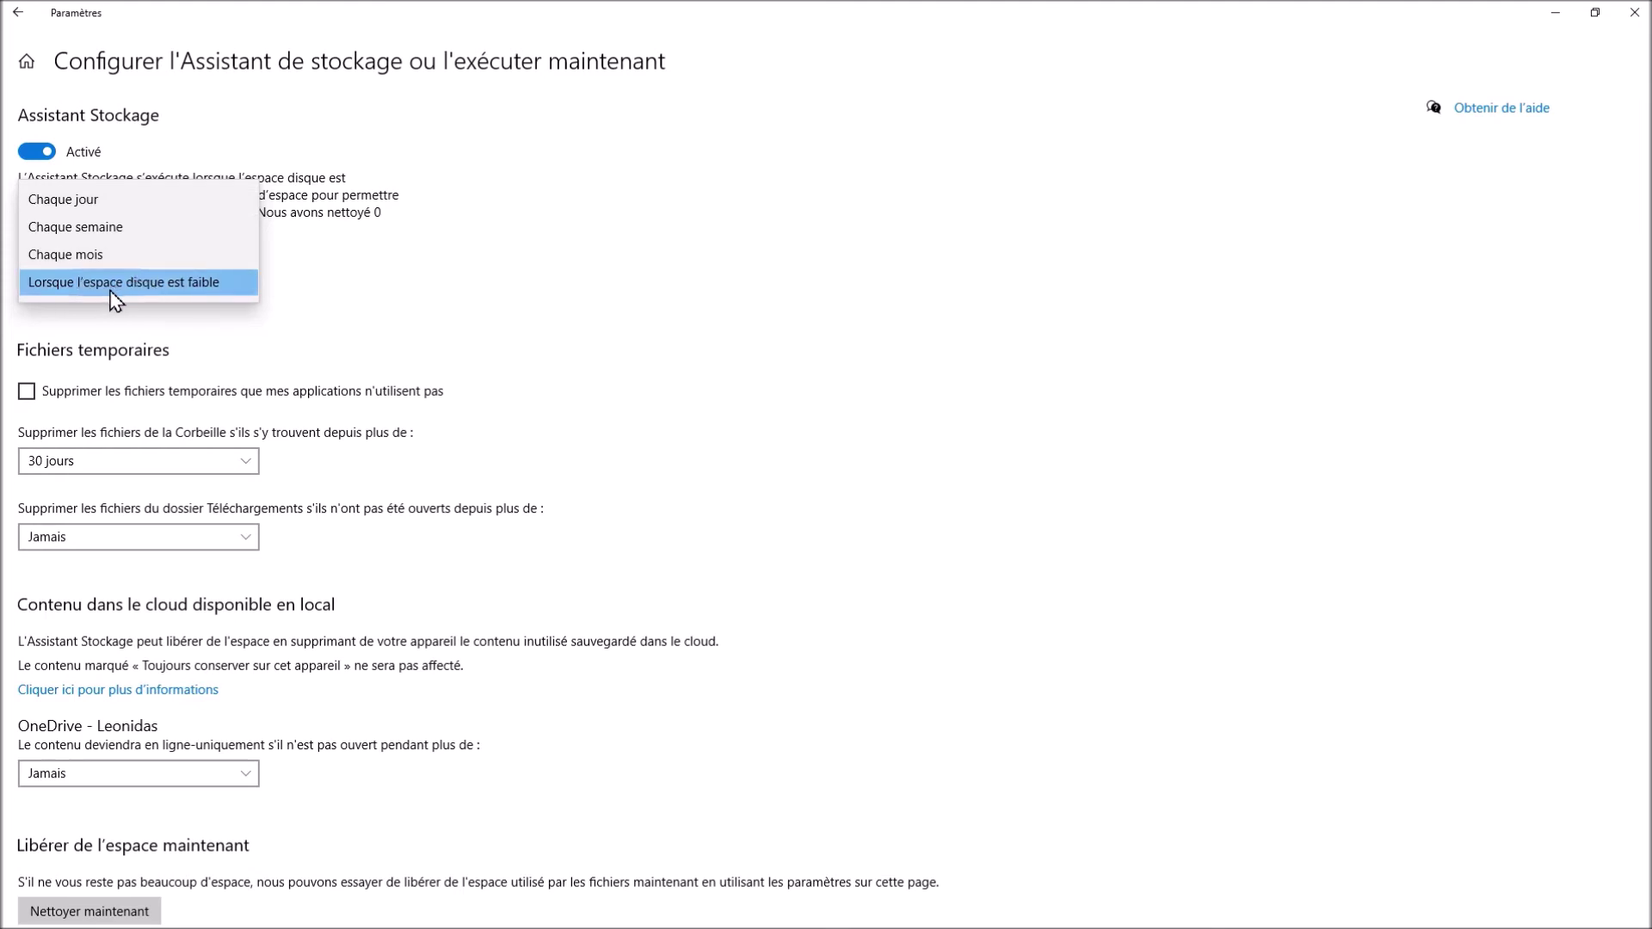
click(290, 301)
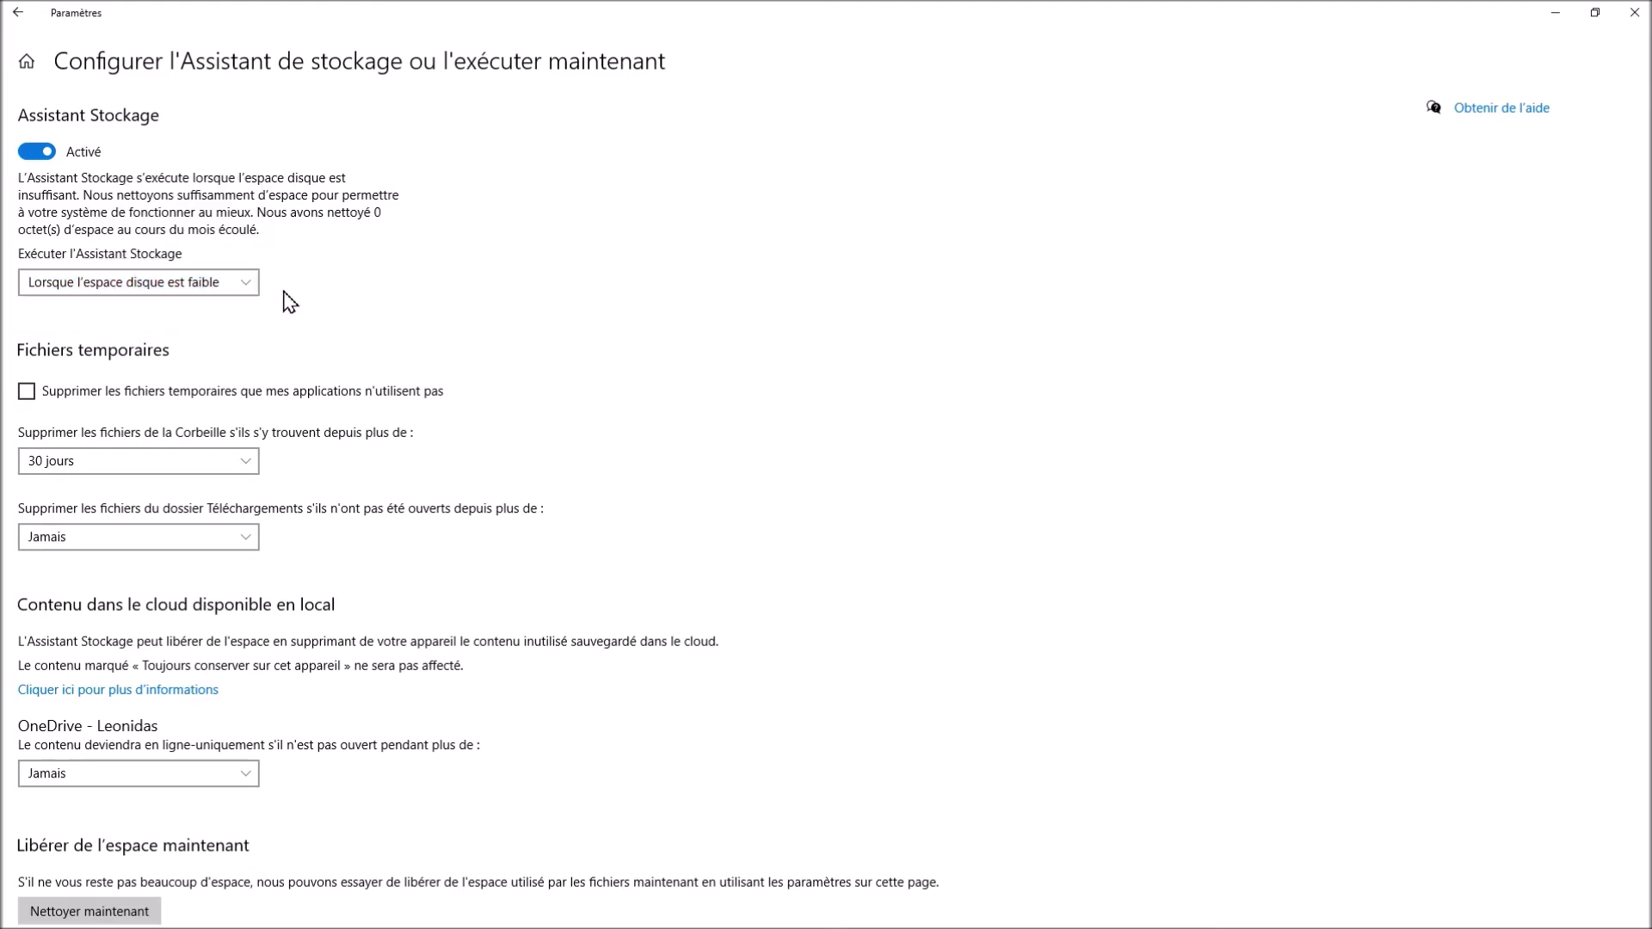
- Enable deletion of temporary files that applications do not use, with Recycle Bin files deleted after 30 jours
scroll(258, 369, down, 1)
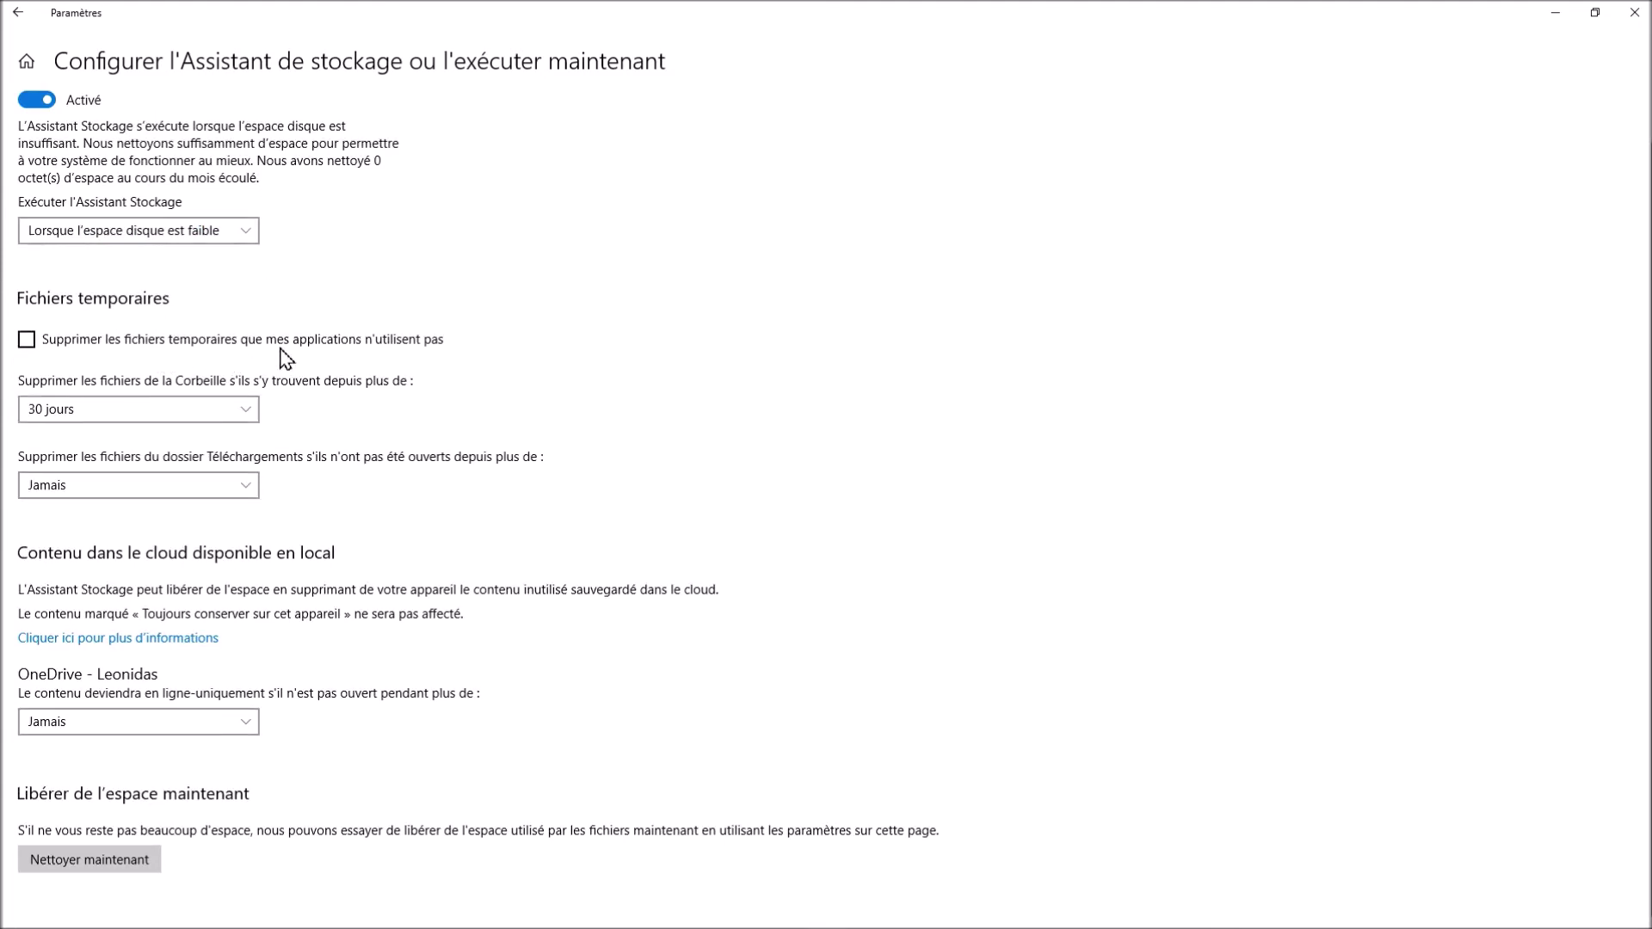
click(86, 351)
click(250, 419)
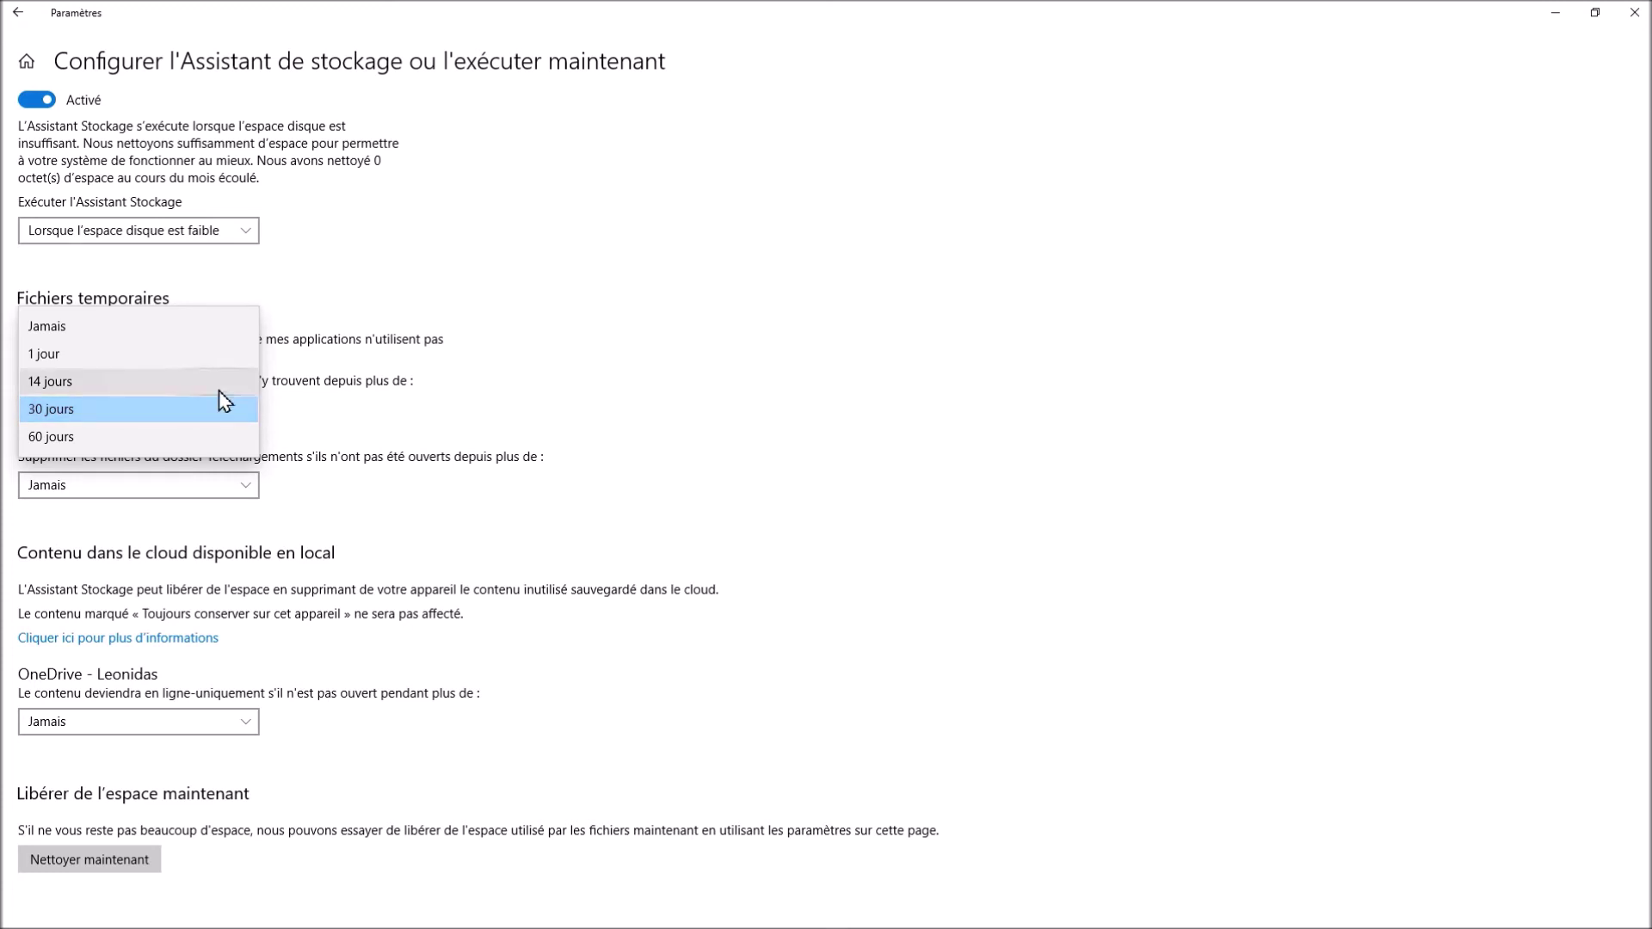
click(219, 406)
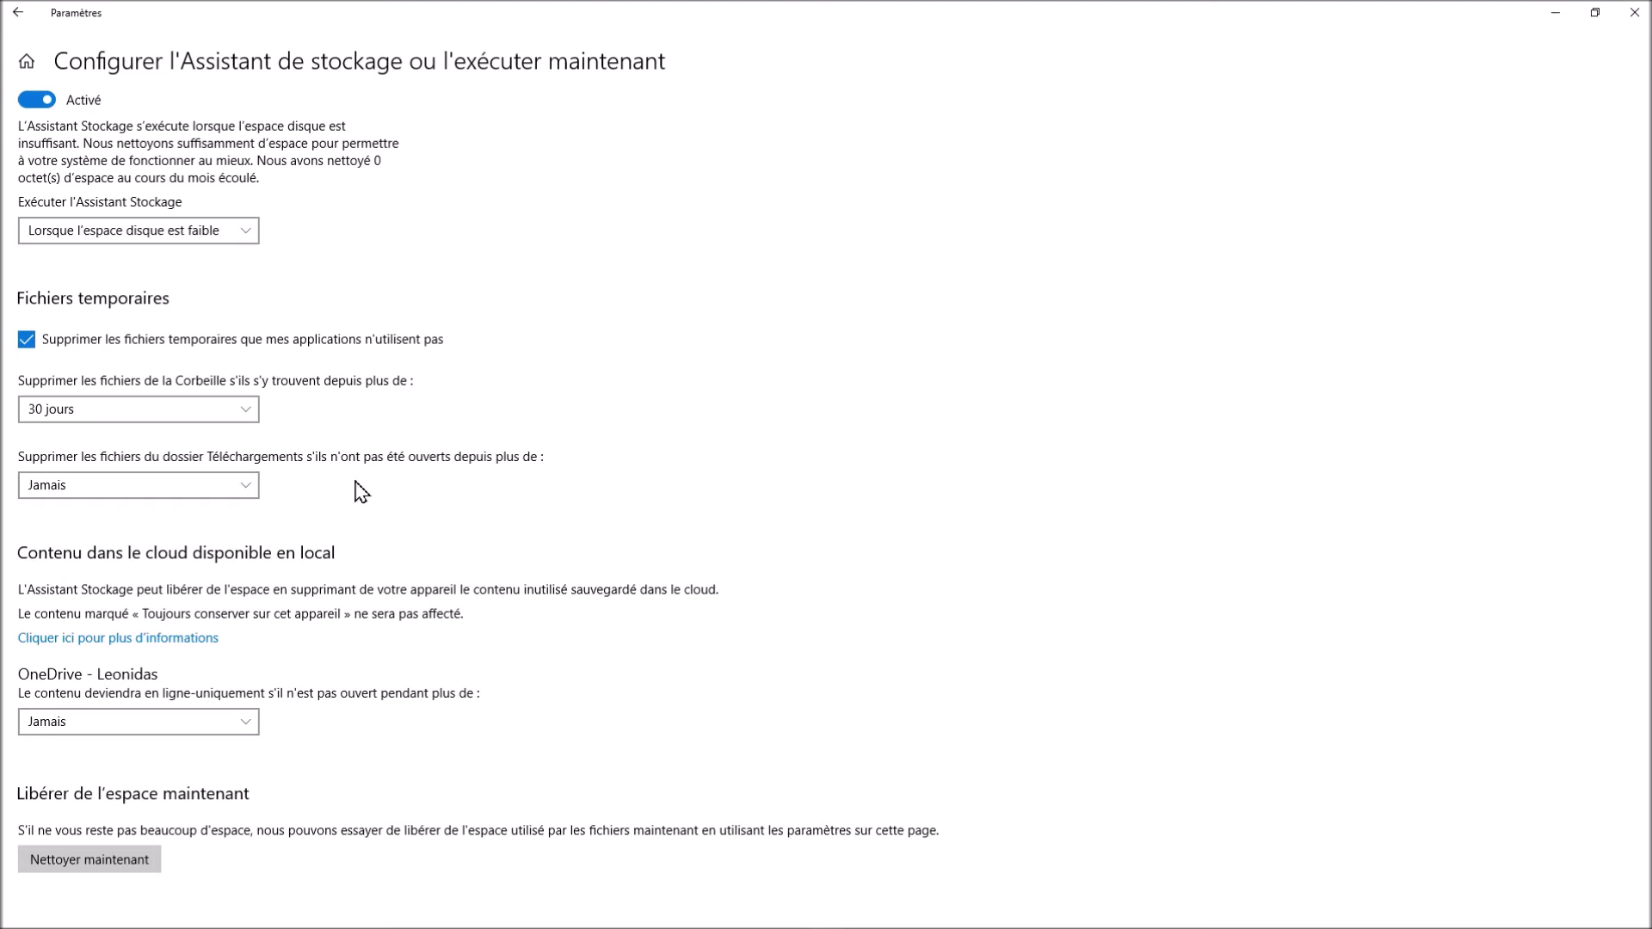
- View the time choices for deleting unopened files from the Téléchargements folder, leaving the setting as it is
click(246, 485)
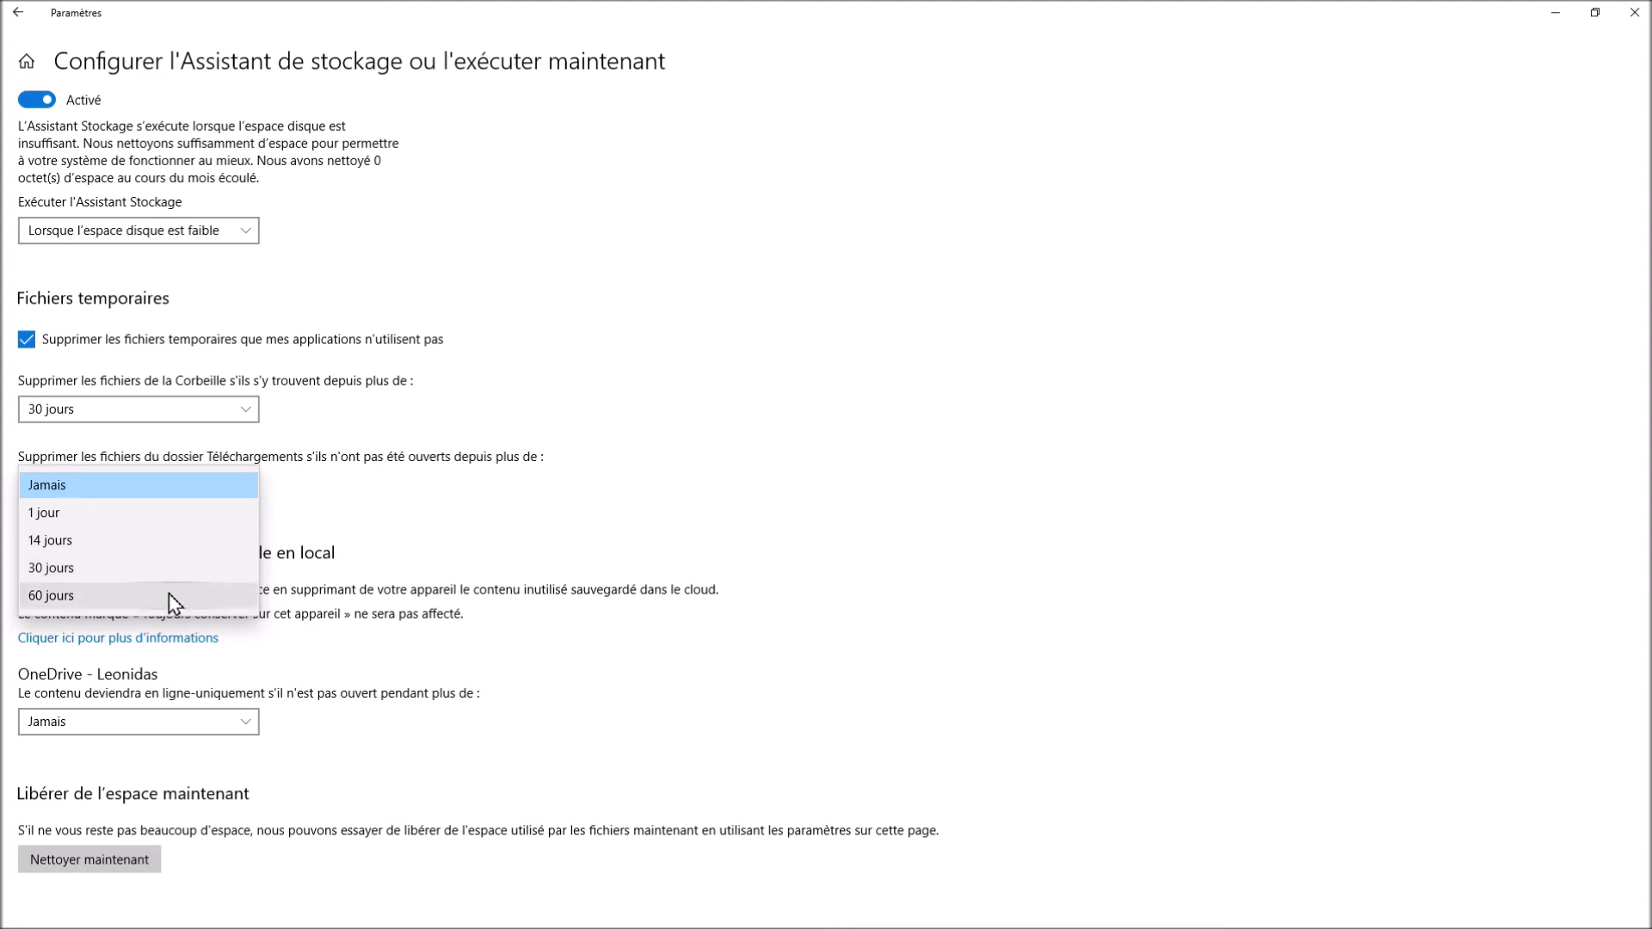
click(616, 490)
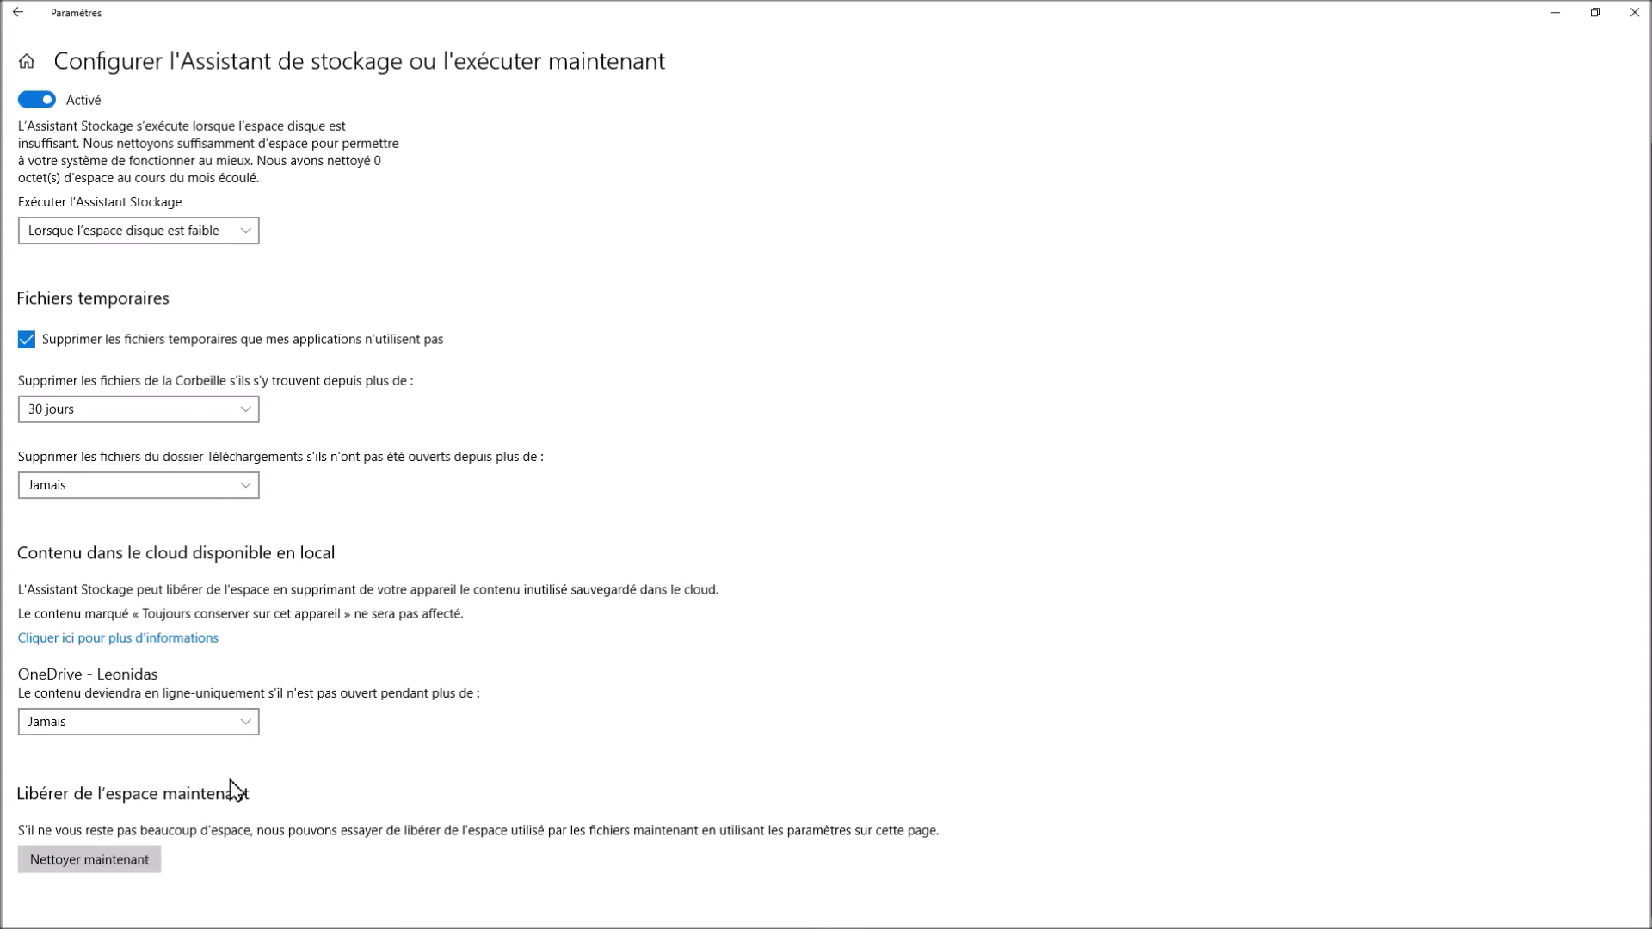
- Return to the Stockage page and turn off the Assistant de stockage
scroll(435, 634, up, 2)
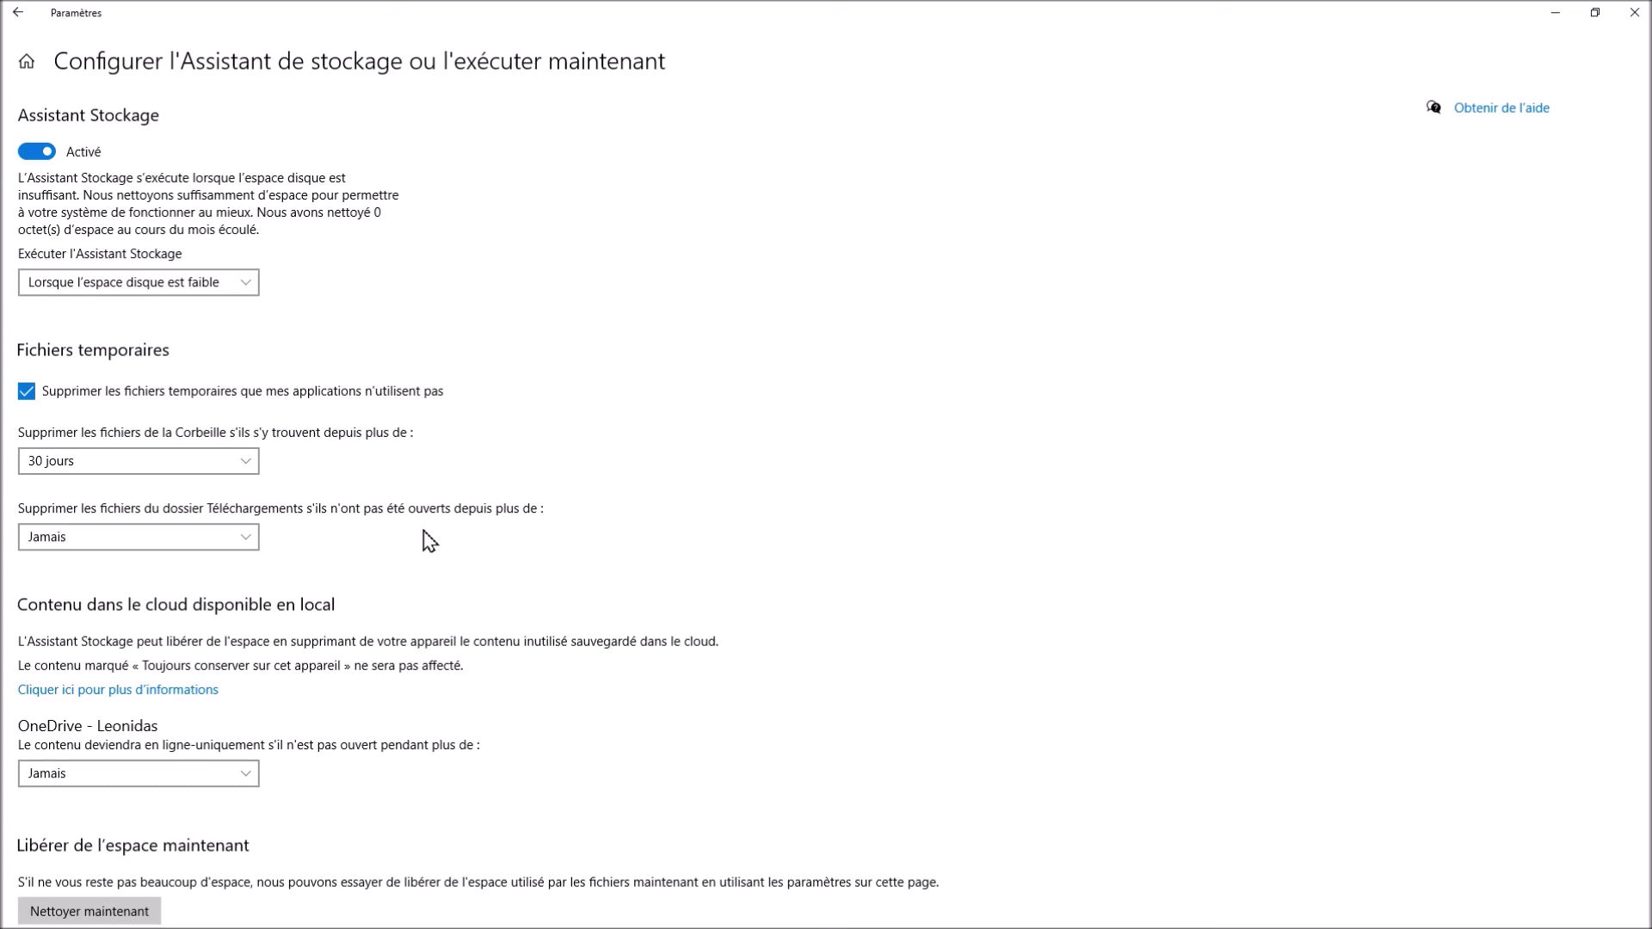
click(18, 12)
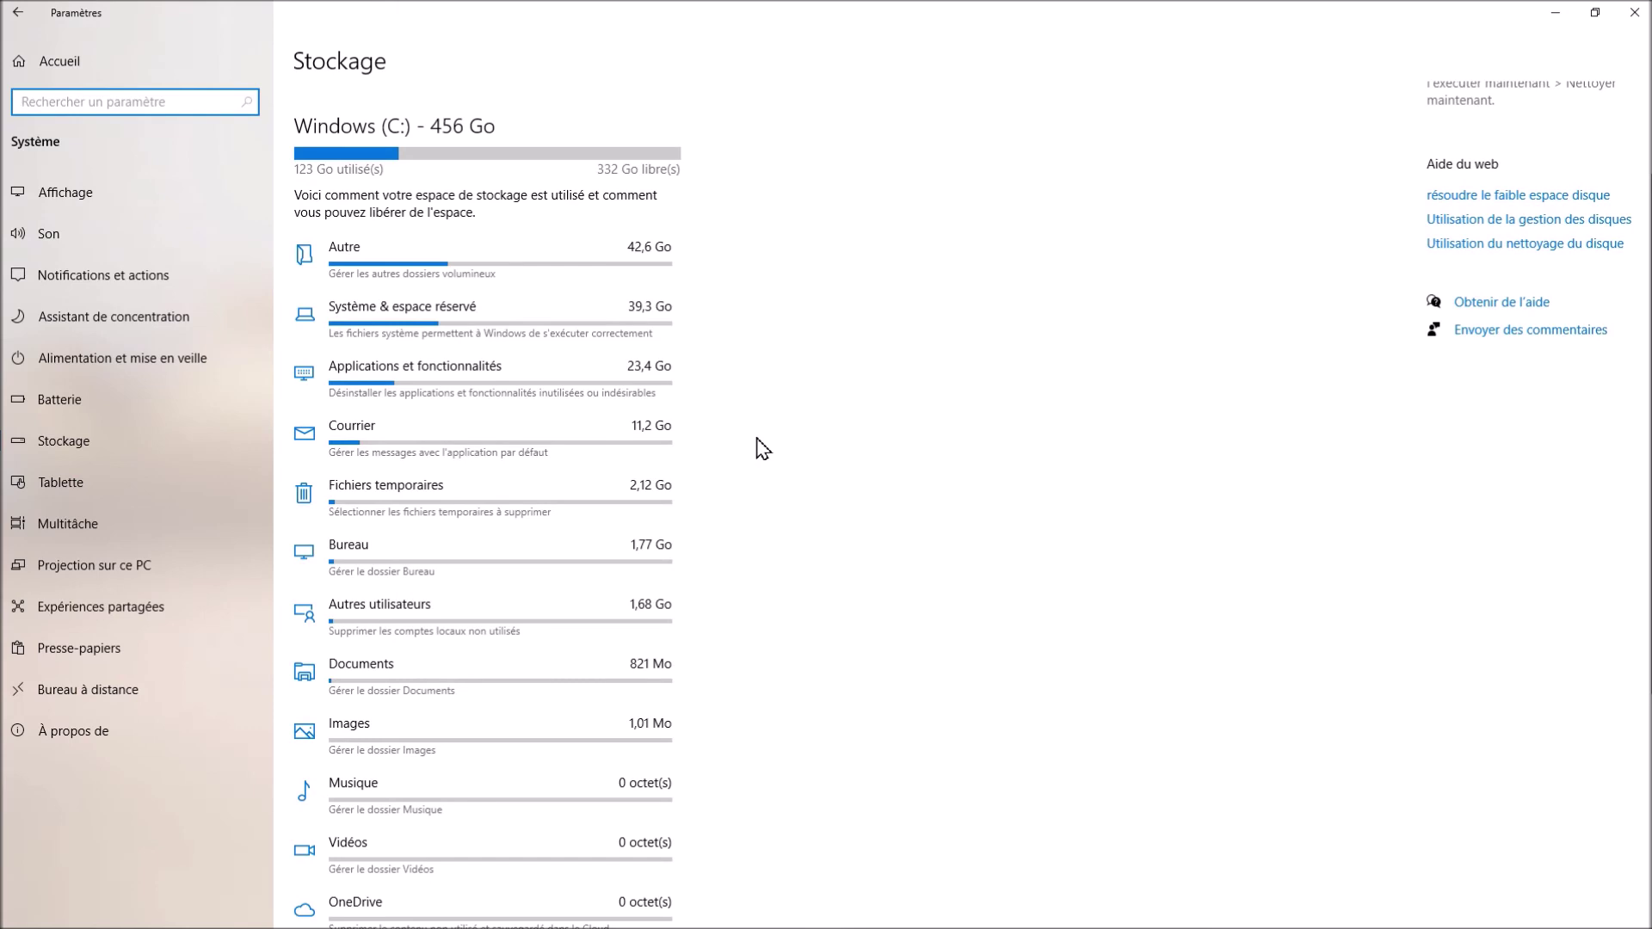
click(313, 162)
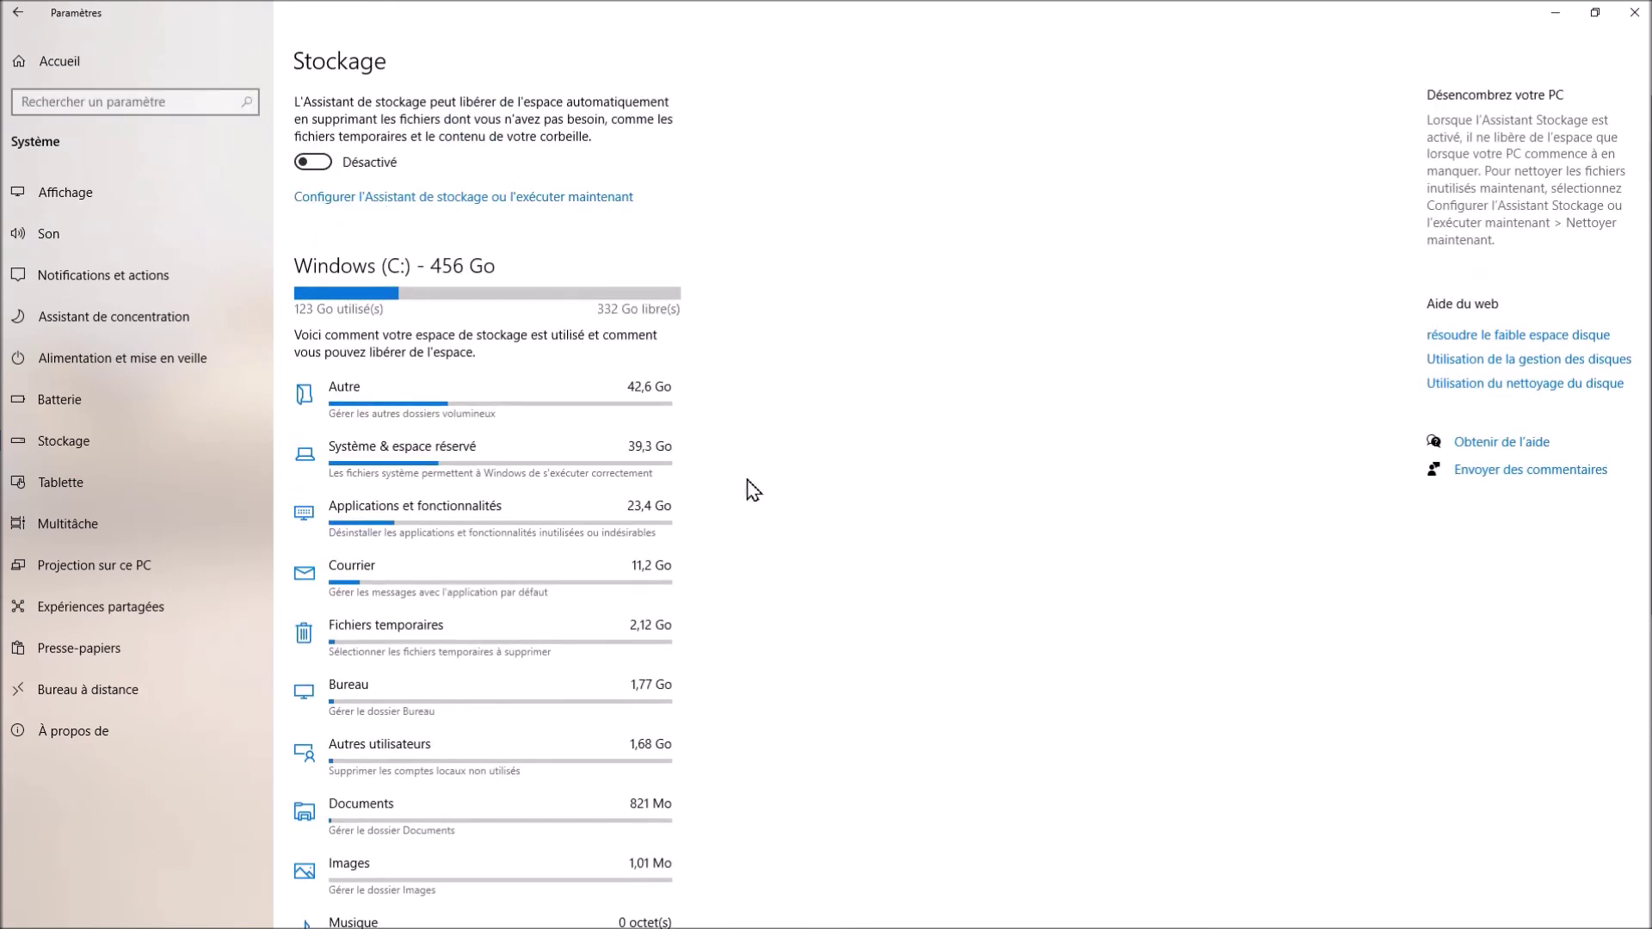
- Open the Autre category of drive C: to list its largest uncategorized folders
scroll(525, 370, down, 2)
scroll(524, 370, down, 3)
scroll(519, 450, up, 5)
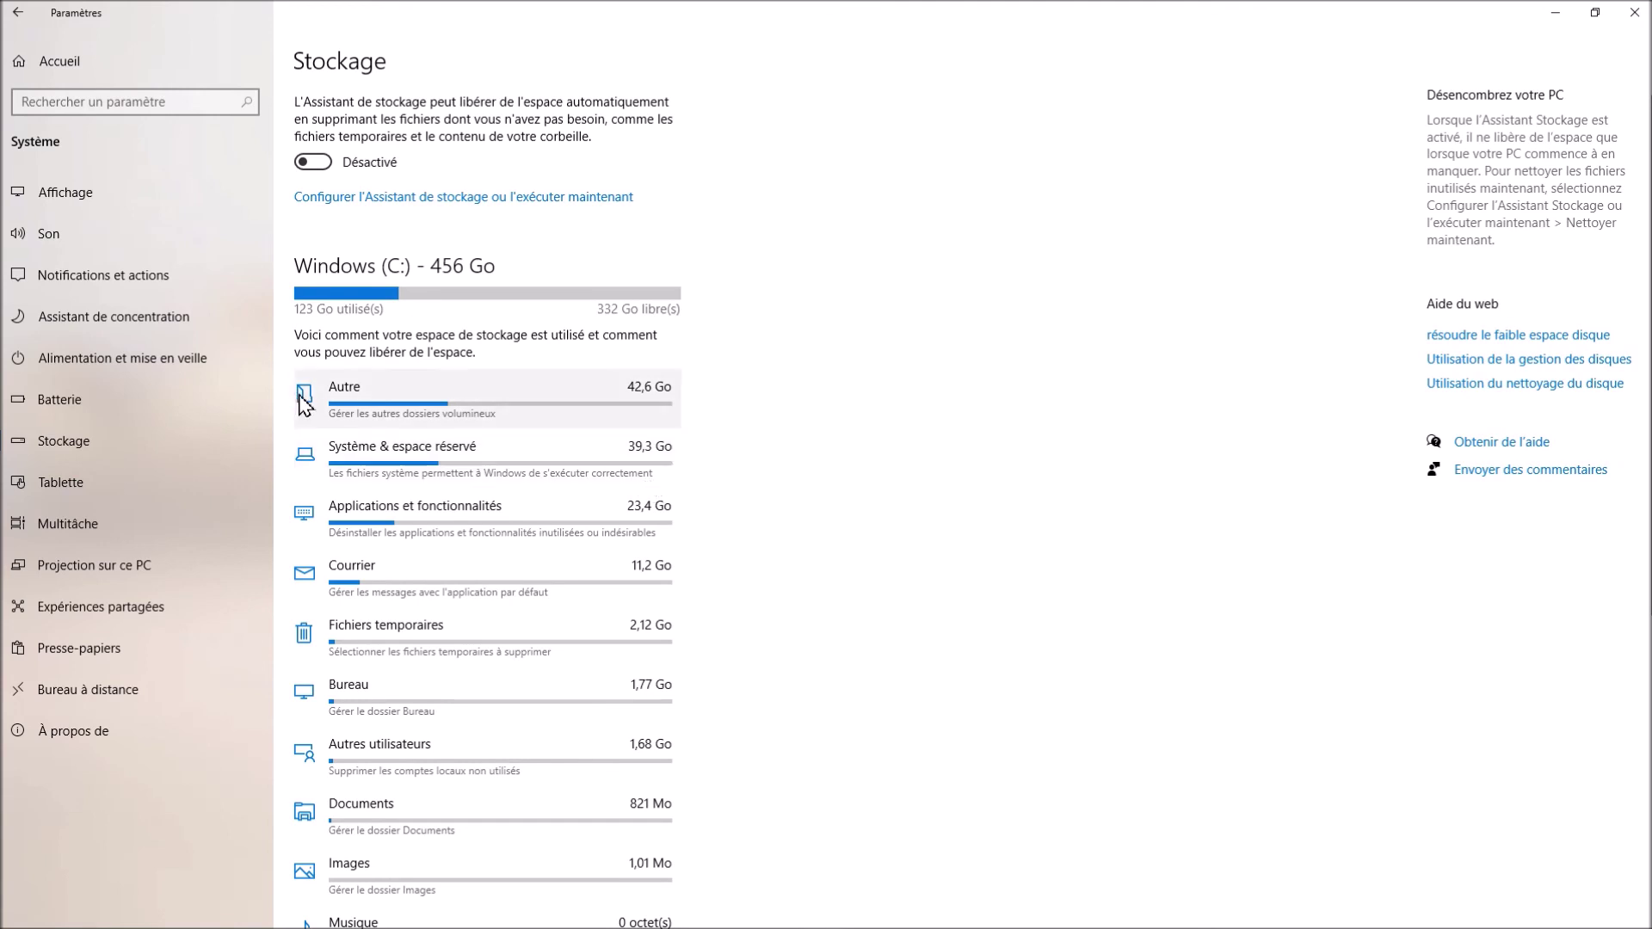
click(441, 405)
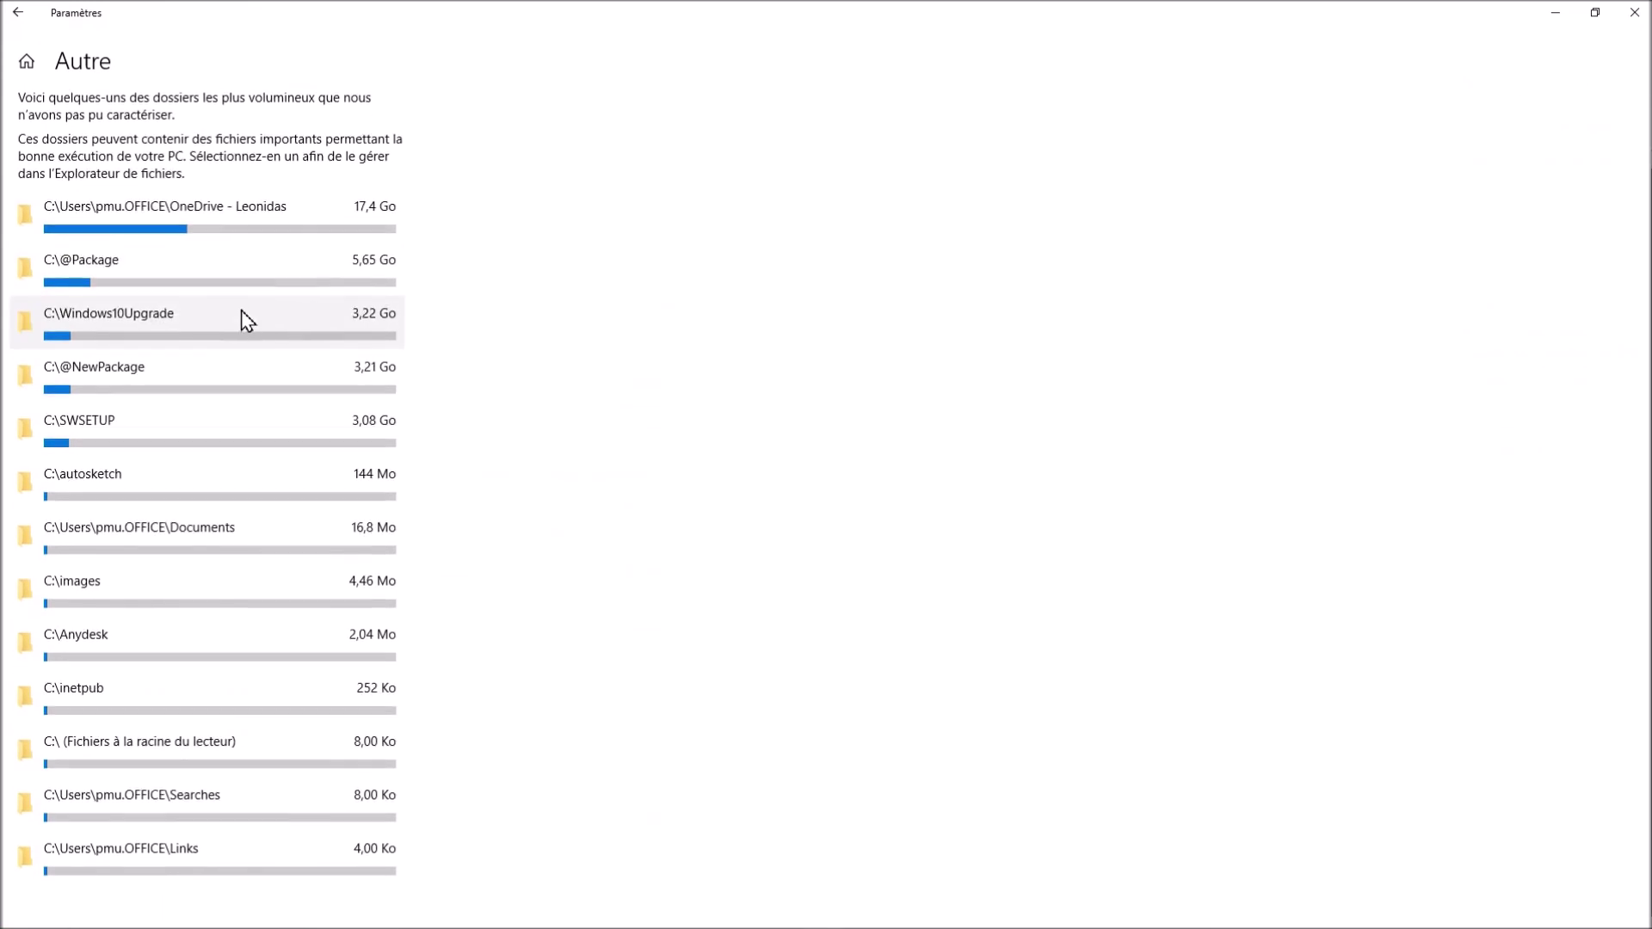